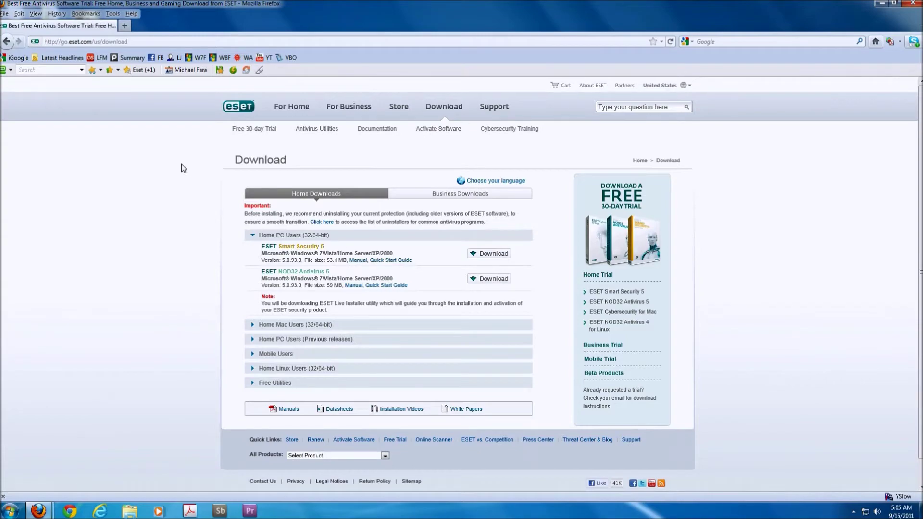
- Magnify the ESET download page listing Smart Security 5 and NOD32 Antivirus 5
key("super+plus")
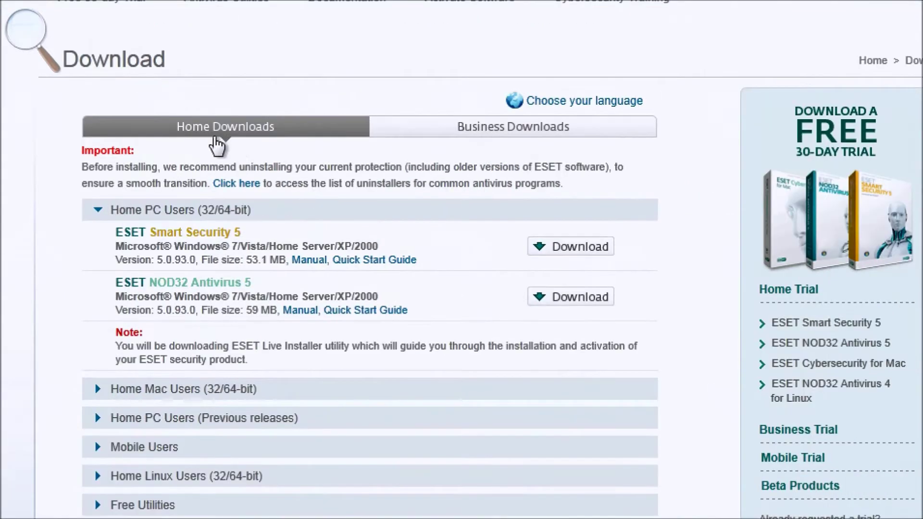
- Run the downloaded ESET Smart Security 5 installer from Firefox Downloads, then close the list
left_click(572, 262)
key("super+minus")
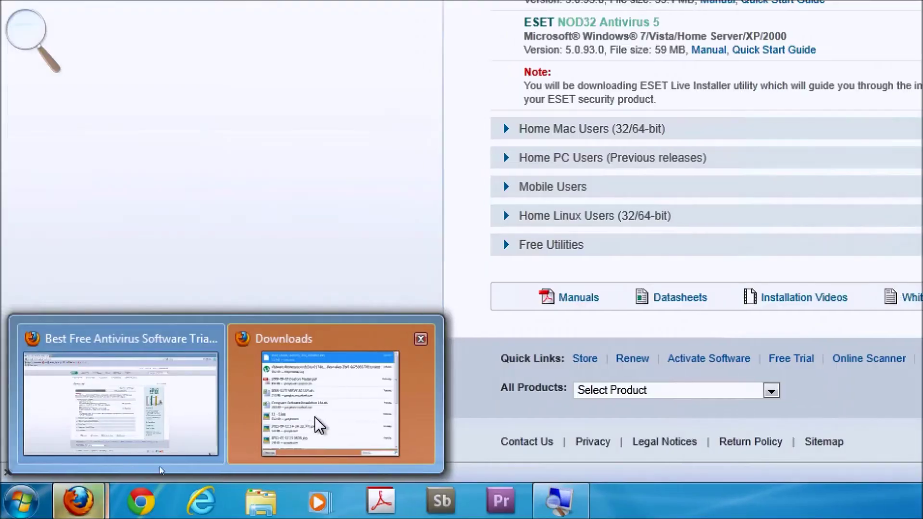
key("super+plus")
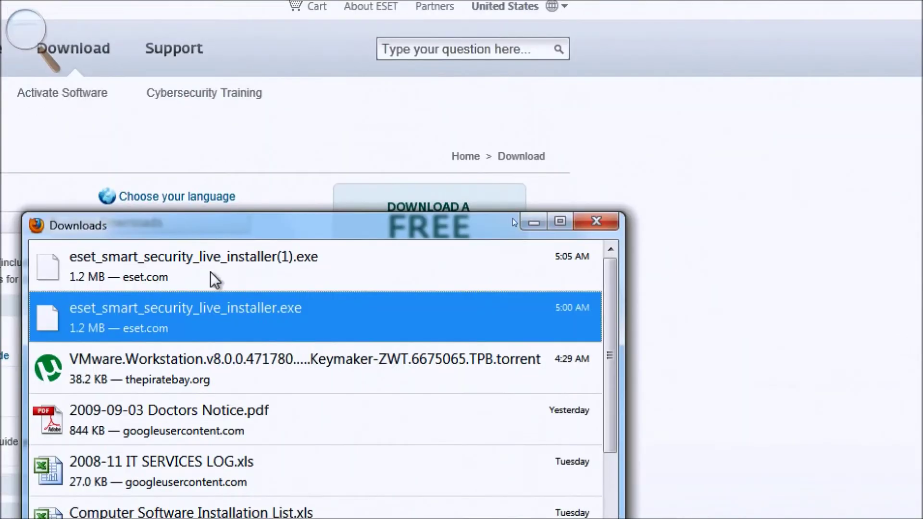
double_click(189, 286)
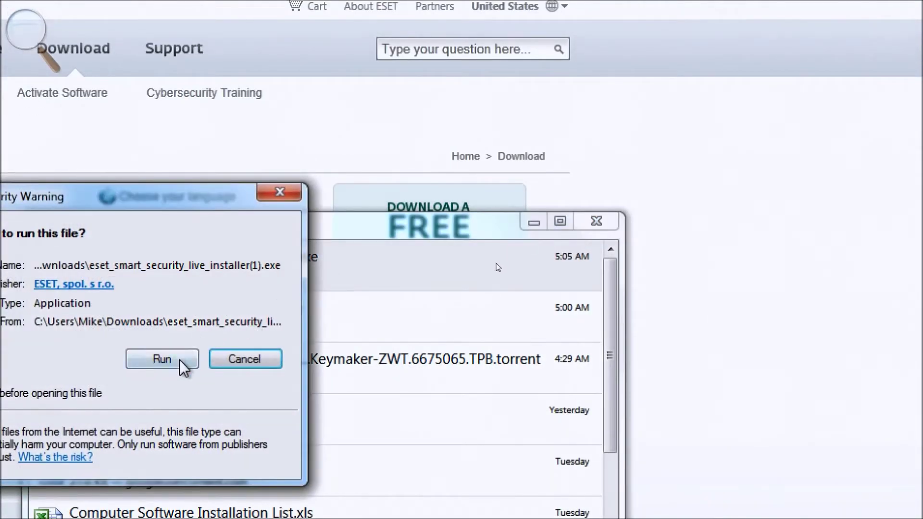
left_click(180, 360)
left_click(620, 221)
left_click(596, 222)
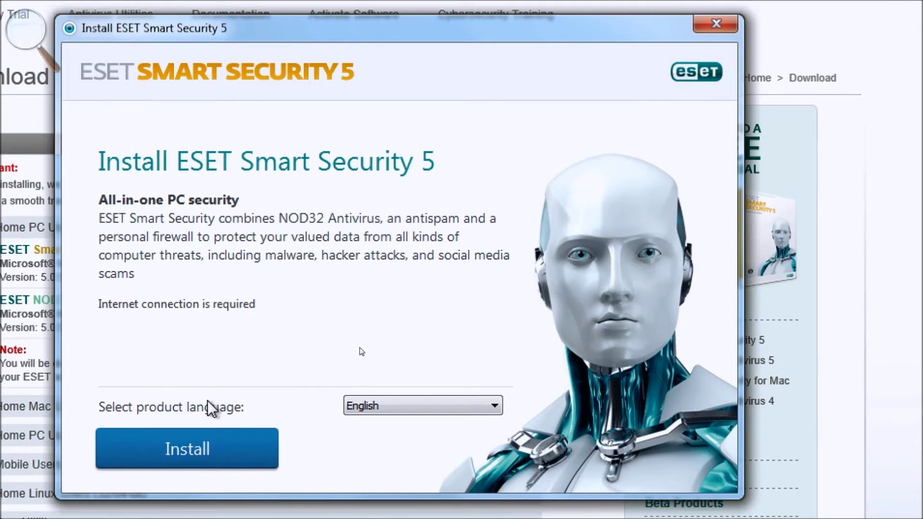
- Start the ESET Smart Security 5 installation and accept the End-User License Agreement
left_click(208, 460)
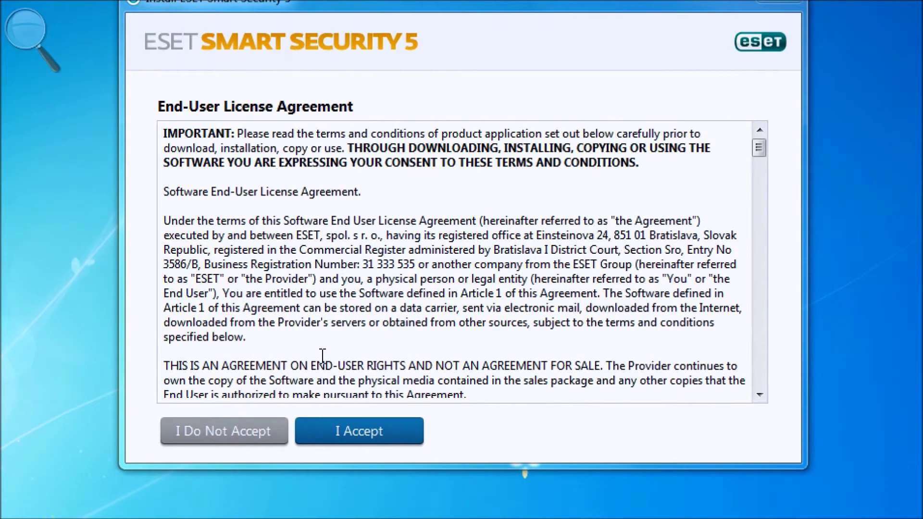
left_click(399, 428)
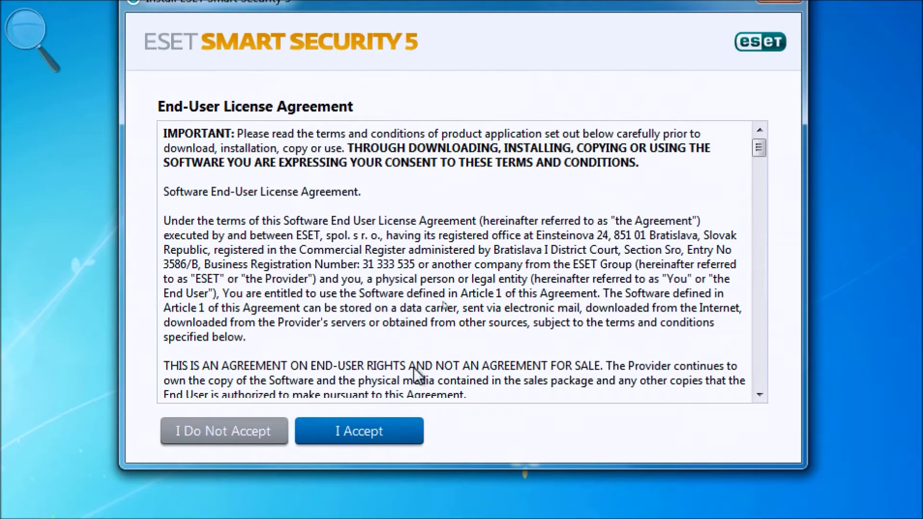
scroll(437, 306, "down", 6)
scroll(437, 306, "down", 20)
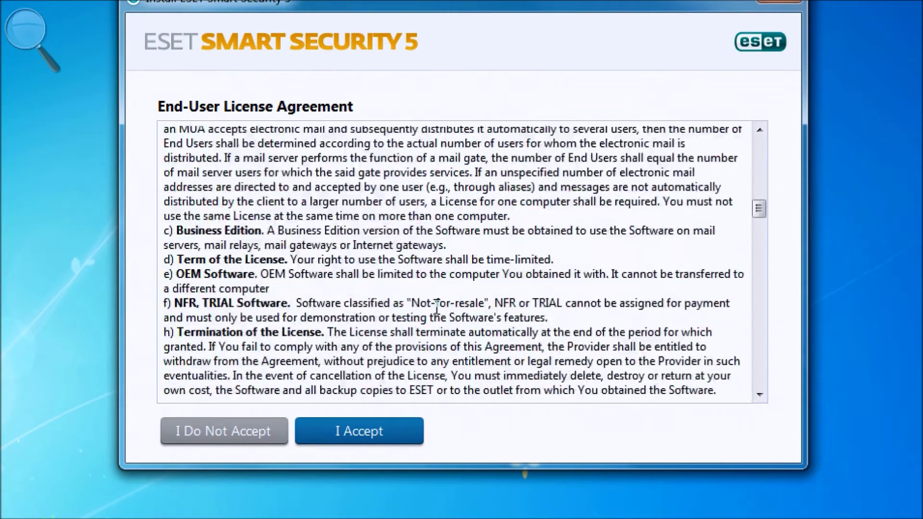
scroll(438, 306, "down", 10)
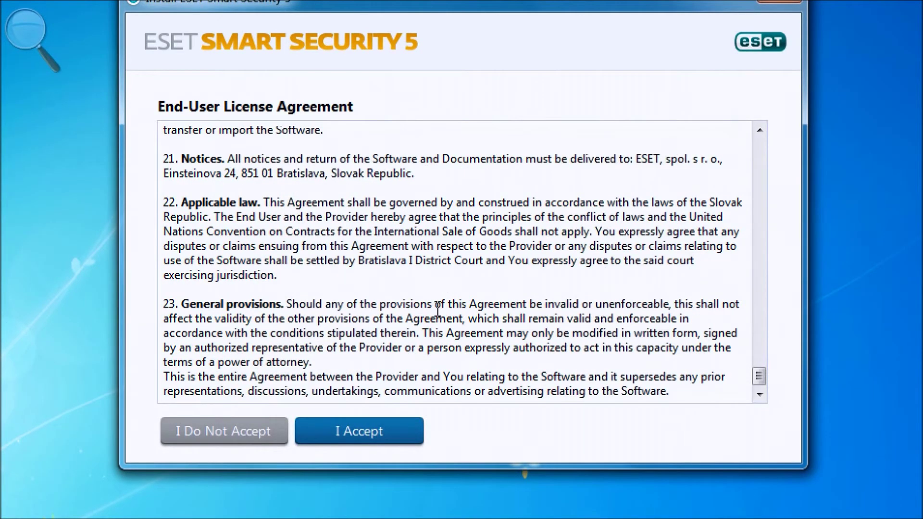
left_click(359, 431)
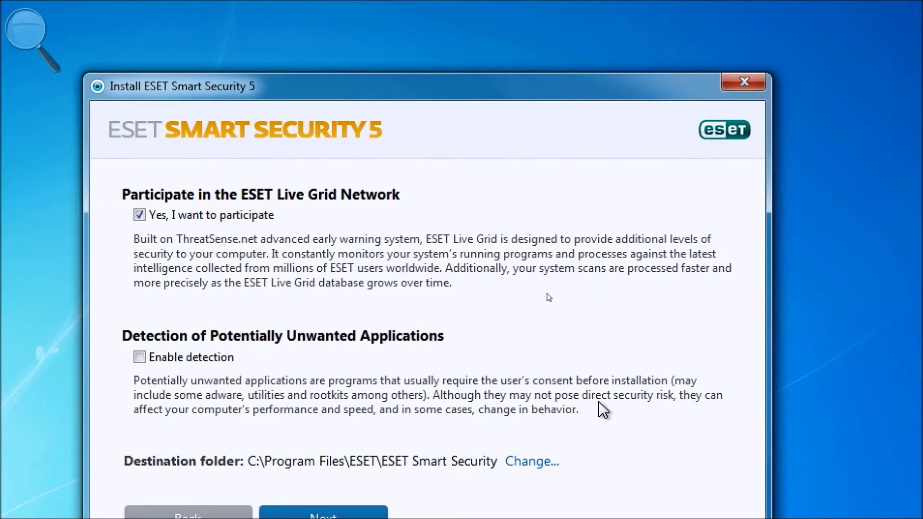
- Enable potentially unwanted application detection and continue the installation to completion
left_click(192, 356)
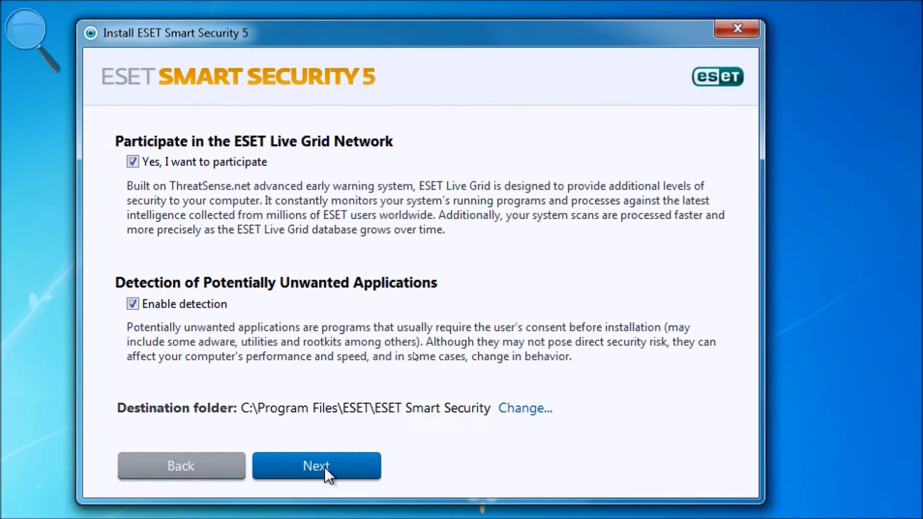
left_click(325, 468)
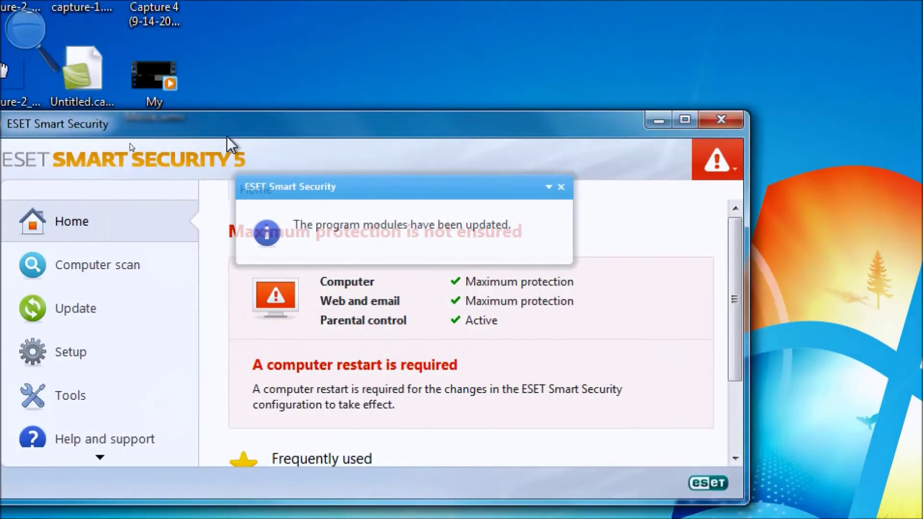
- Move the ESET window aside and dismiss the modules-updated notification
left_click_drag(261, 131, 601, 131)
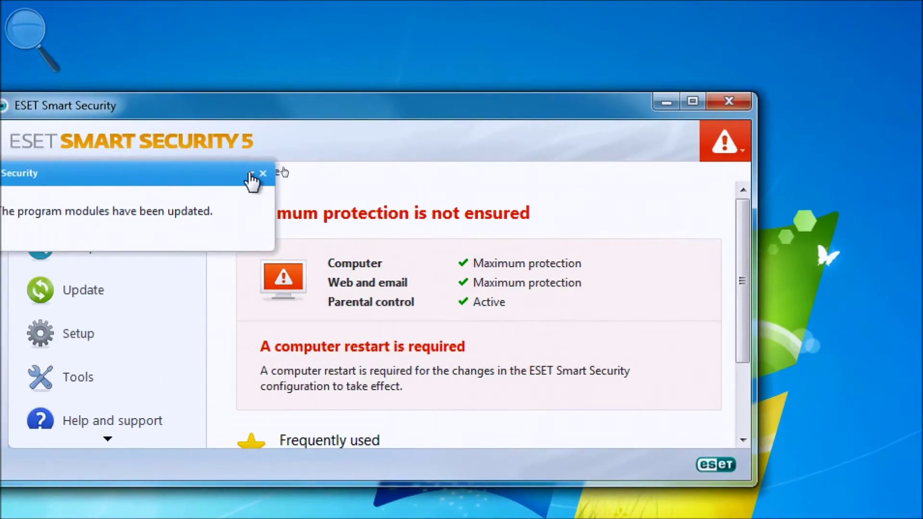
left_click(263, 174)
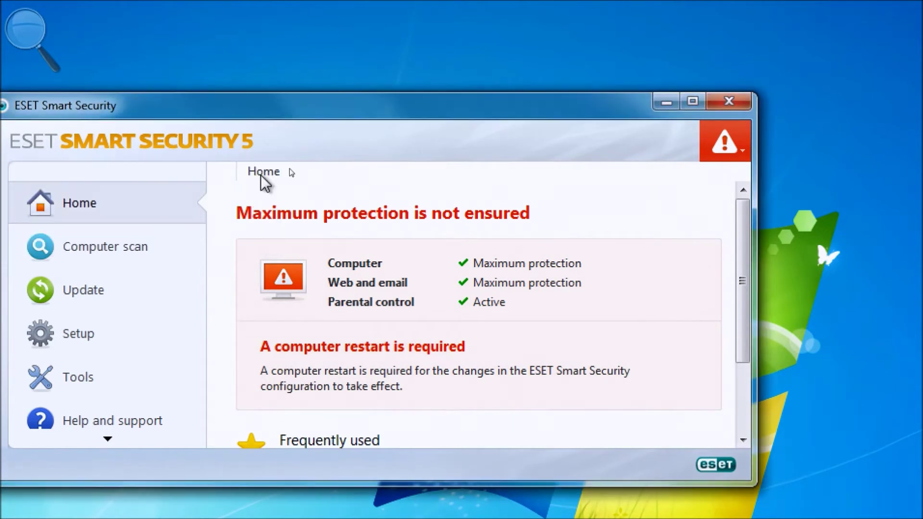
scroll(404, 276, "down", 3)
scroll(400, 271, "up", 4)
- Open Computer scan, then bring the ESET window forward and magnify it
left_click(150, 250)
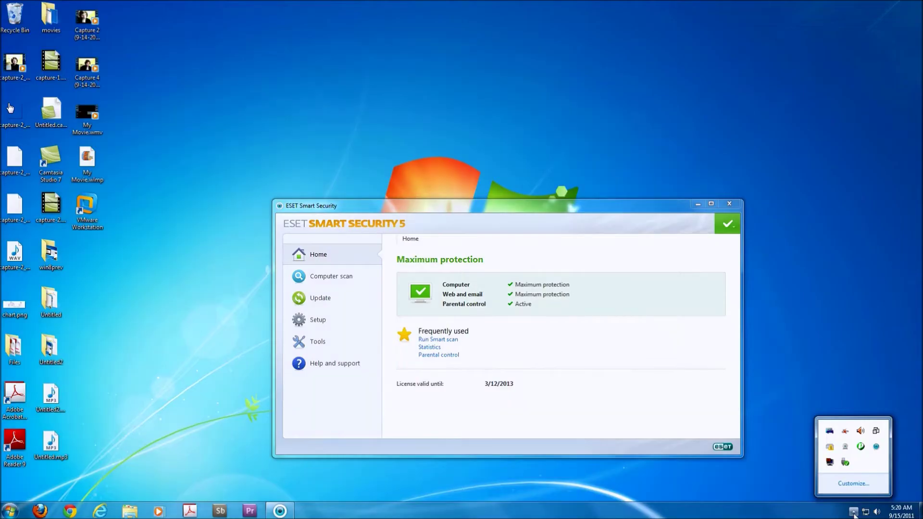
left_click(635, 395)
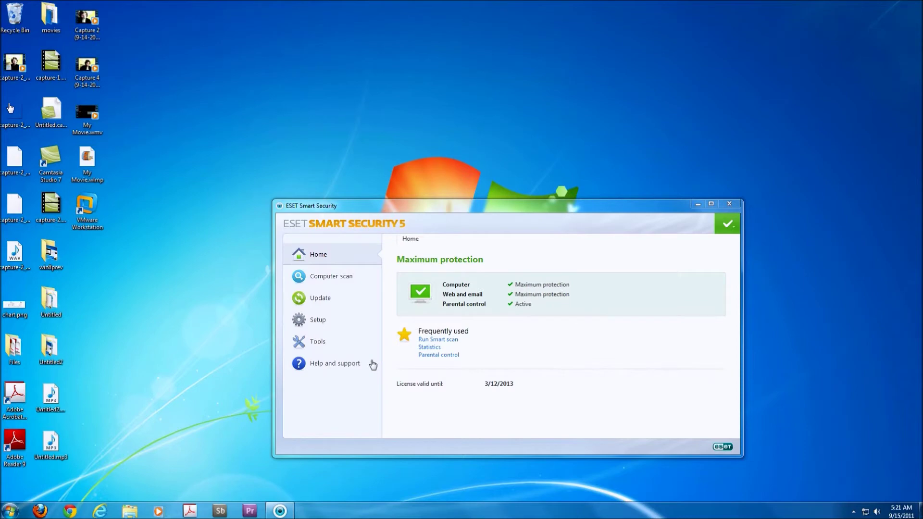
key("super+plus")
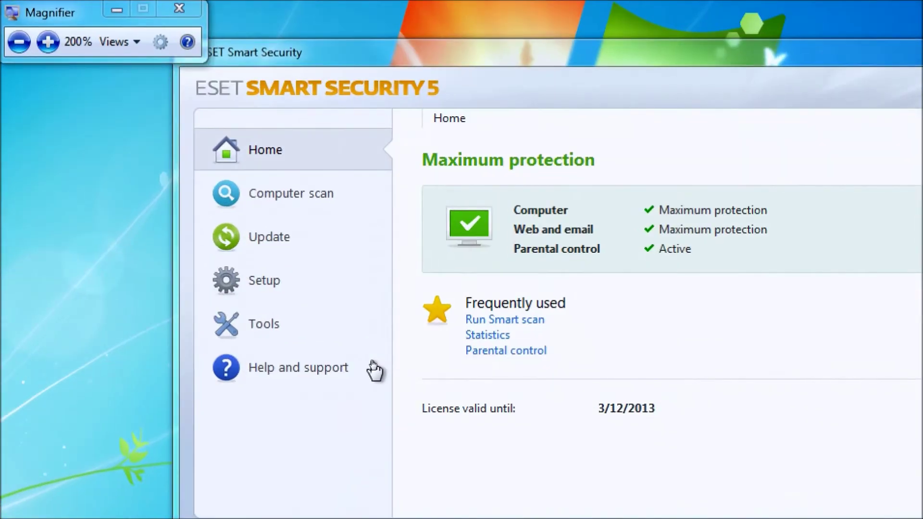
- Assign Administrator the Child parental-control role and open its web filtering Setup
left_click(507, 351)
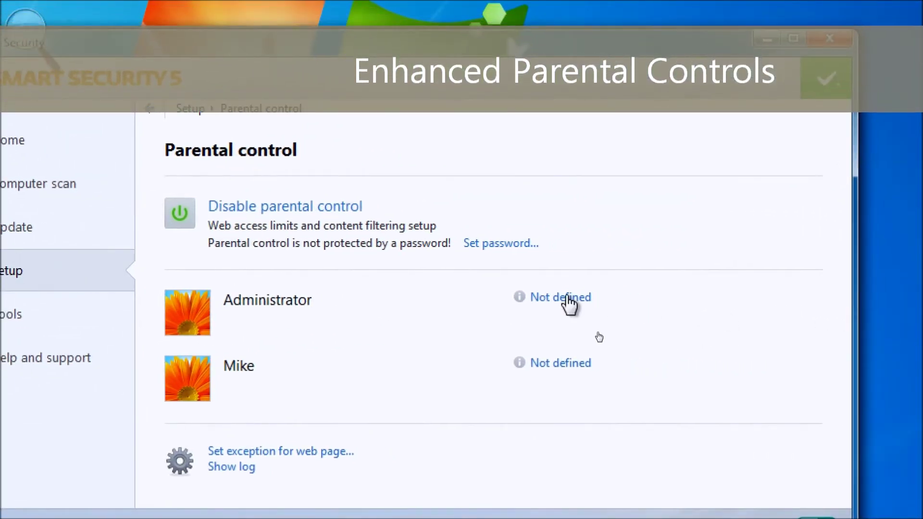
left_click(568, 301)
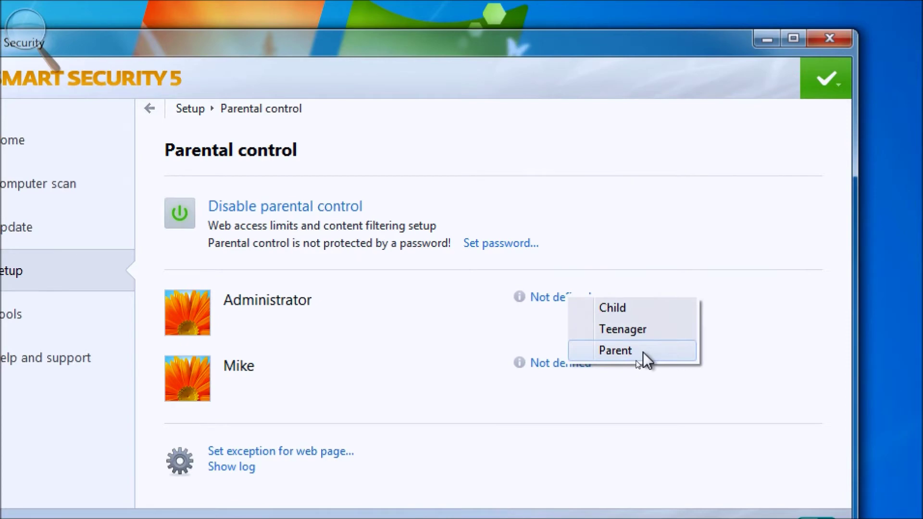
left_click(655, 312)
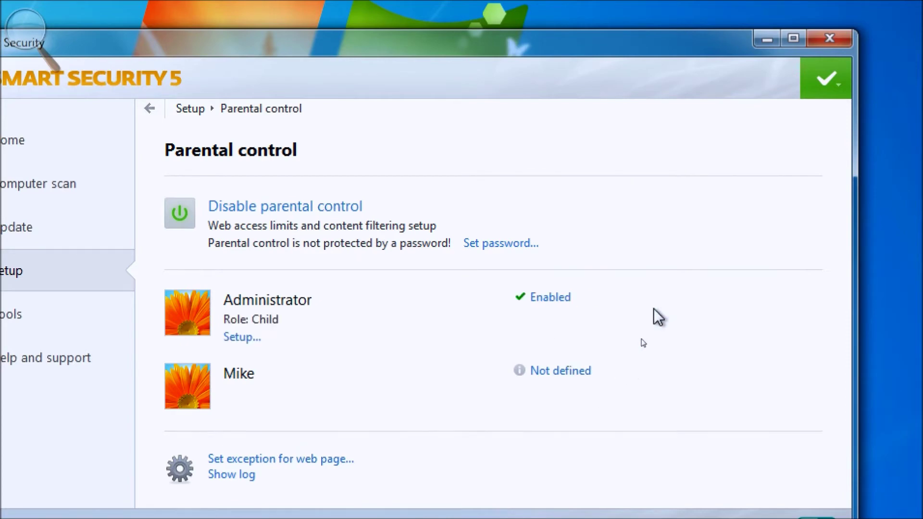
left_click(243, 338)
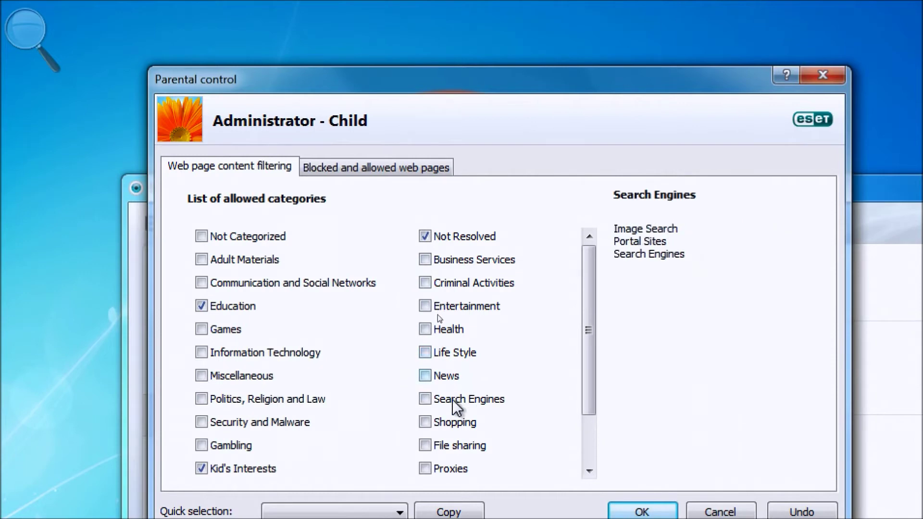
- Browse the Child role's allowed categories and web page lists, then cancel without changes
scroll(587, 434, "down", 1)
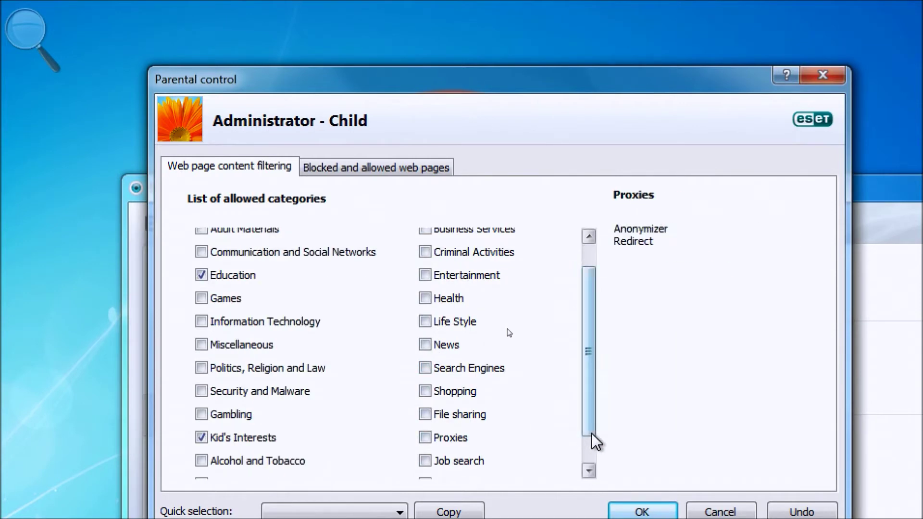
left_click(589, 471)
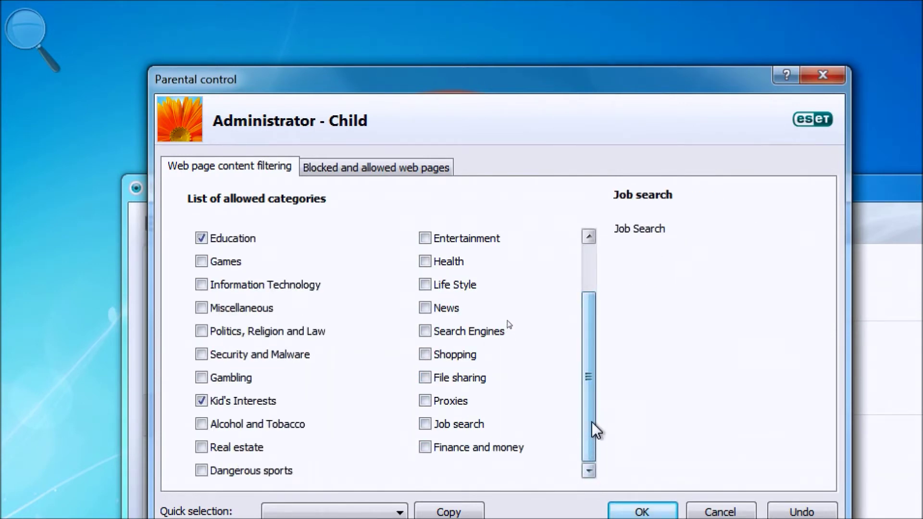
left_click_drag(594, 402, 418, 195)
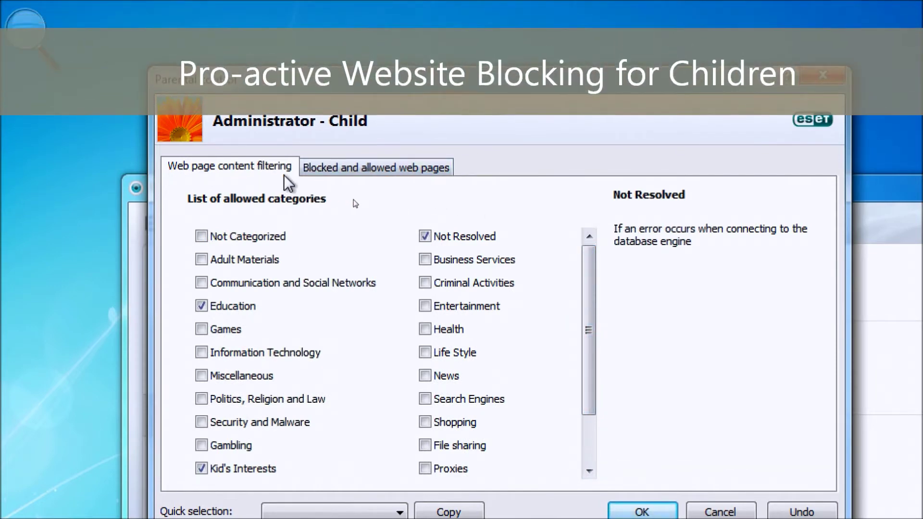
left_click(344, 169)
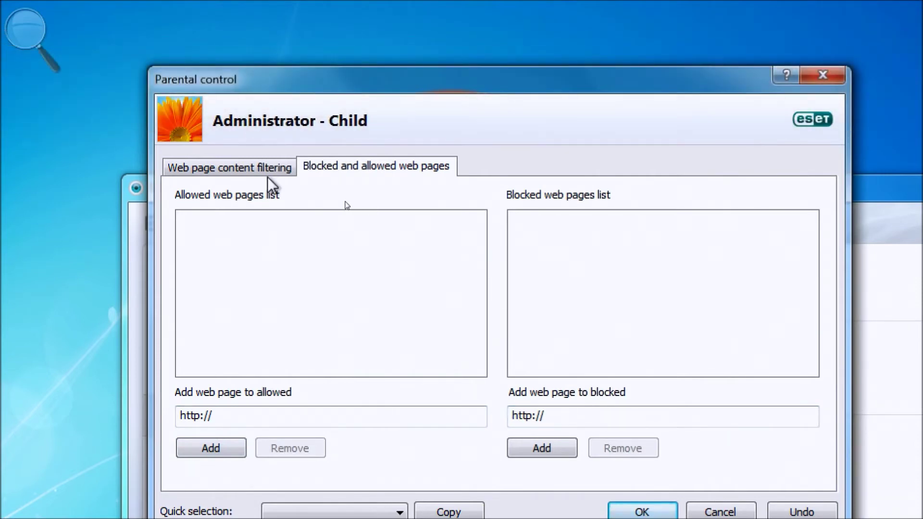
left_click(277, 167)
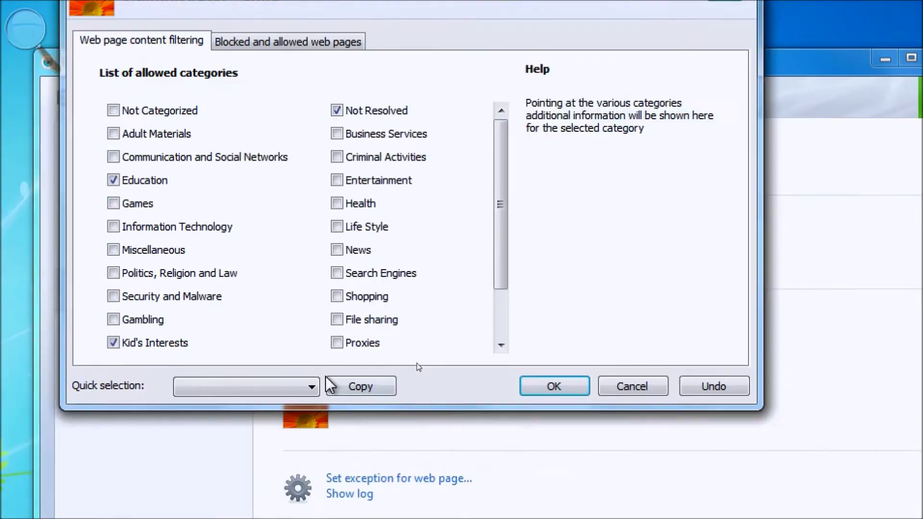
left_click(284, 143)
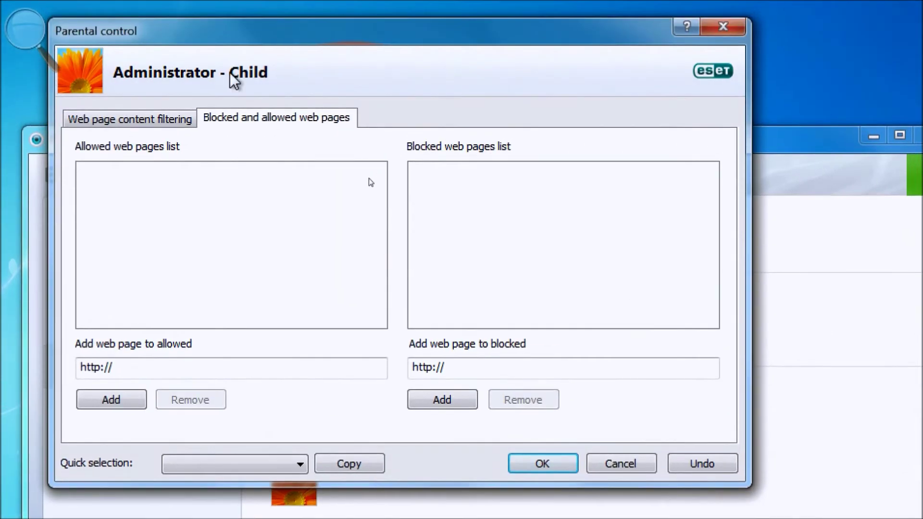
left_click(179, 63)
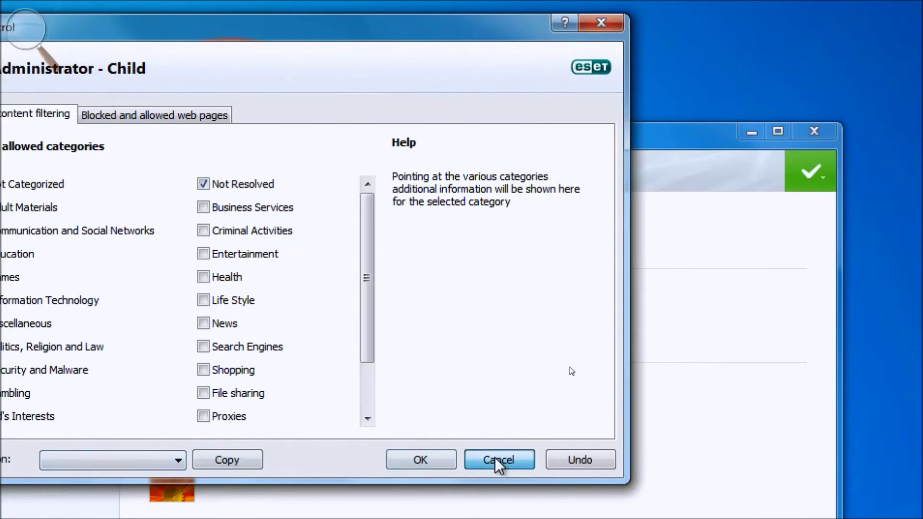
left_click(621, 464)
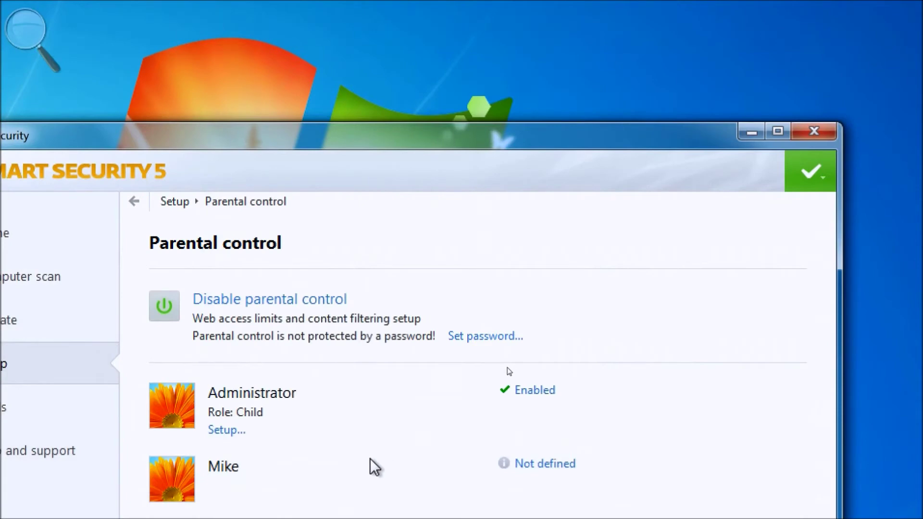
- Apply the Parent category preset to Administrator's web filter, allowing every category, and confirm
left_click(230, 431)
left_click(149, 462)
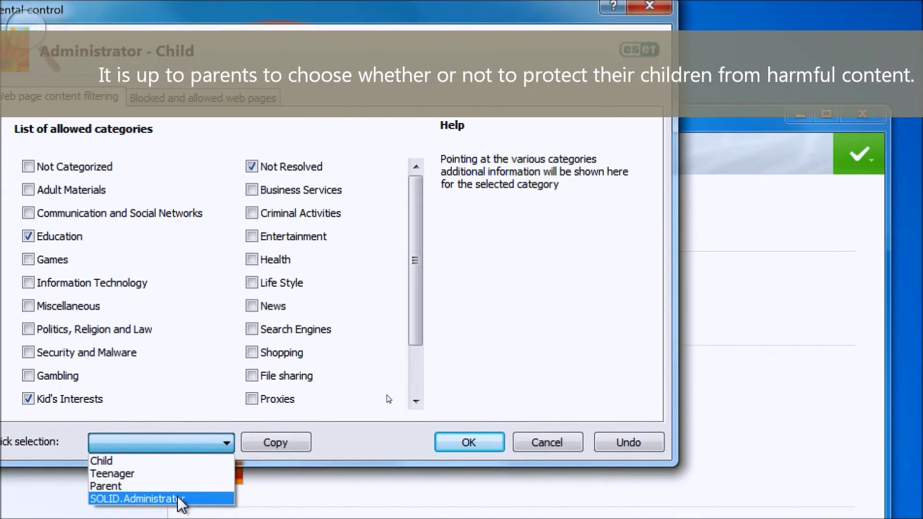
left_click(139, 511)
left_click(288, 445)
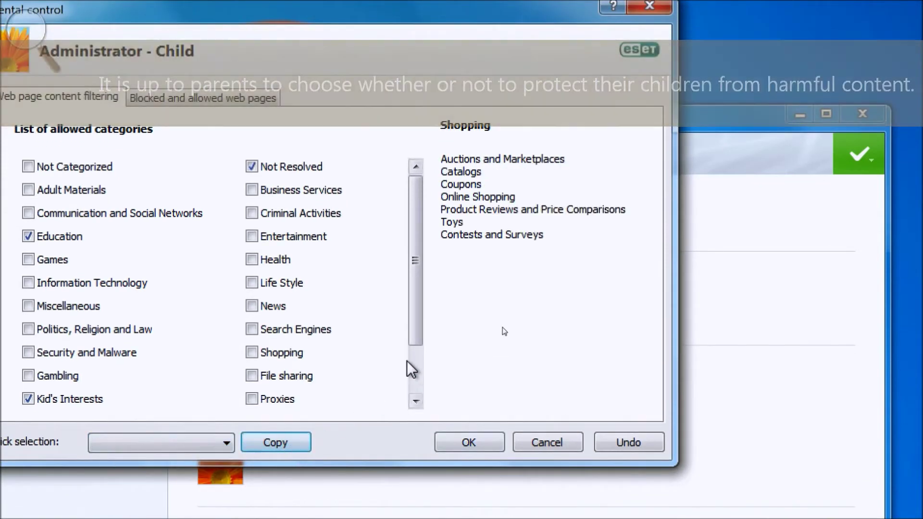
left_click(416, 361)
left_click_drag(415, 361, 437, 225)
left_click(209, 445)
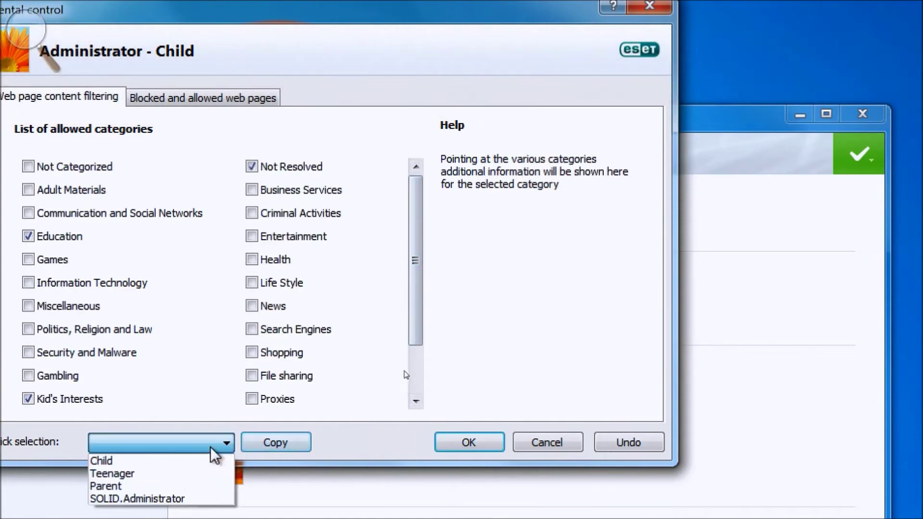
left_click(144, 486)
left_click(299, 447)
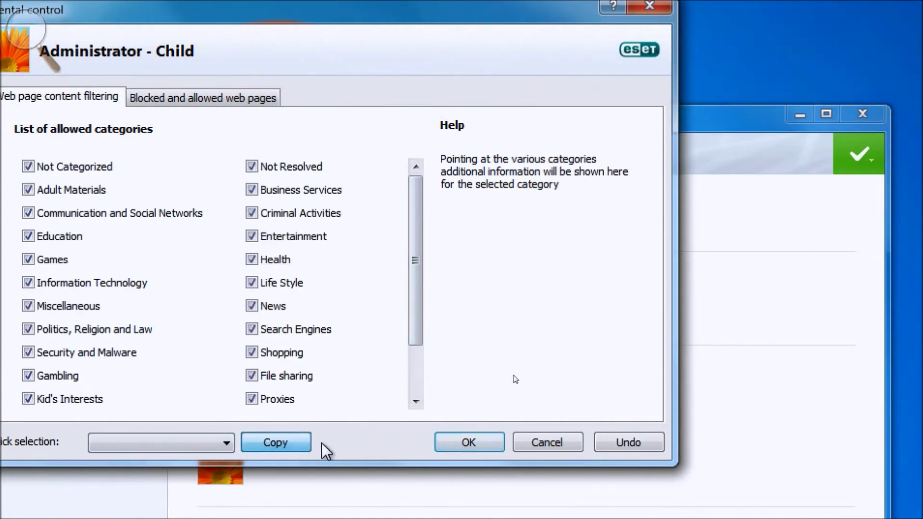
left_click(468, 442)
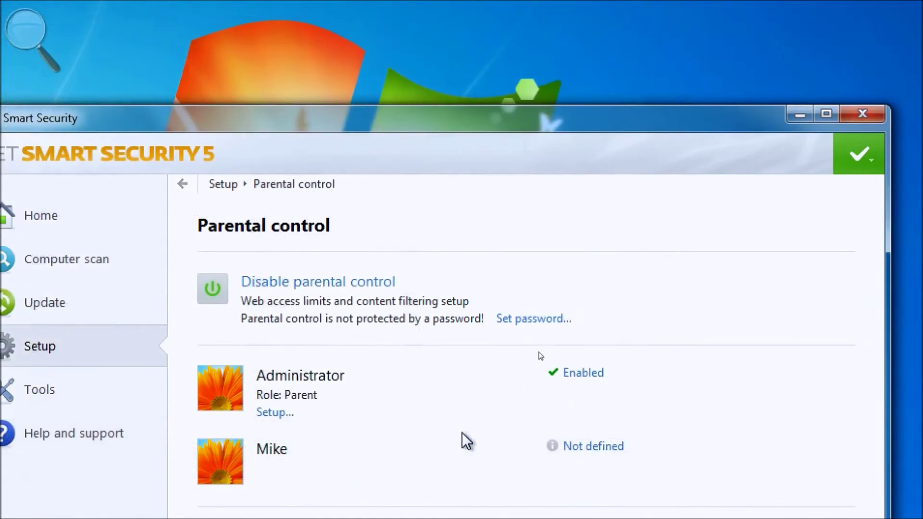
- Assign Mike the Parent role, then bring up the temporary protection-disable option
left_click(596, 449)
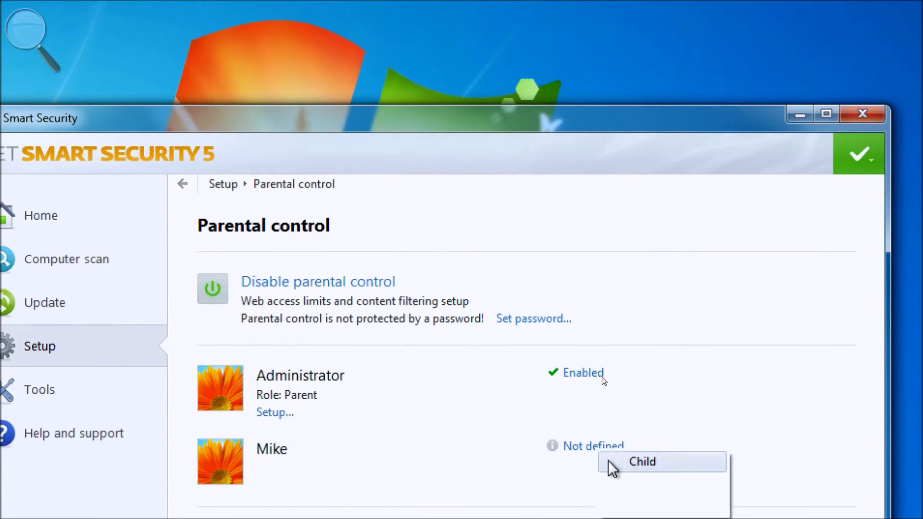
left_click(658, 500)
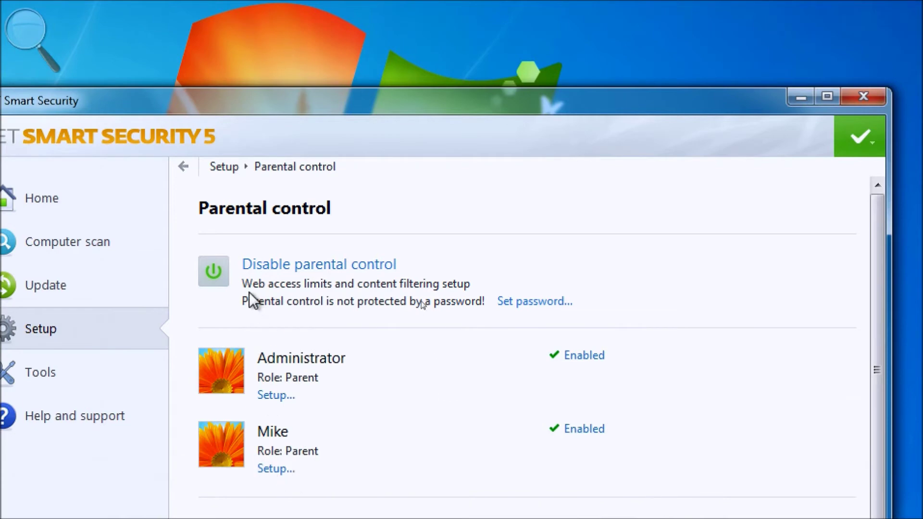
left_click(282, 263)
- Check how long protection could be disabled, then open Home statistics
left_click(442, 320)
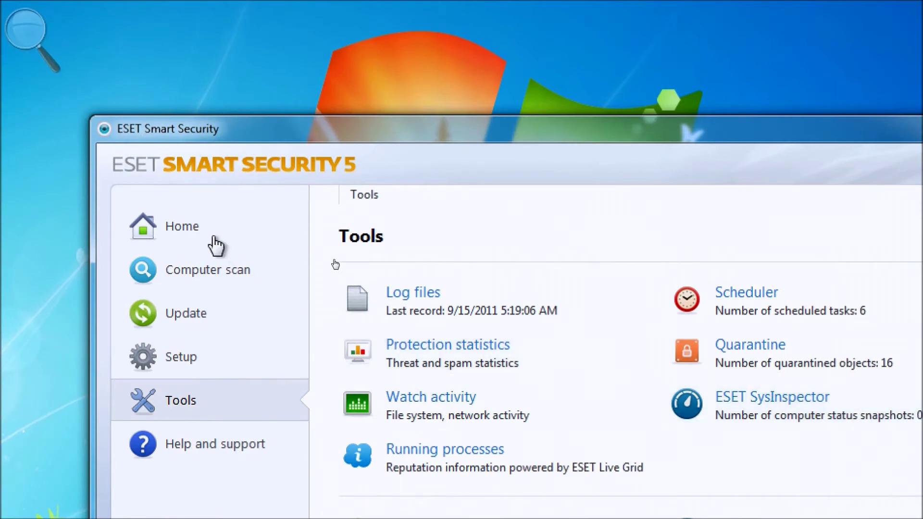
left_click(217, 245)
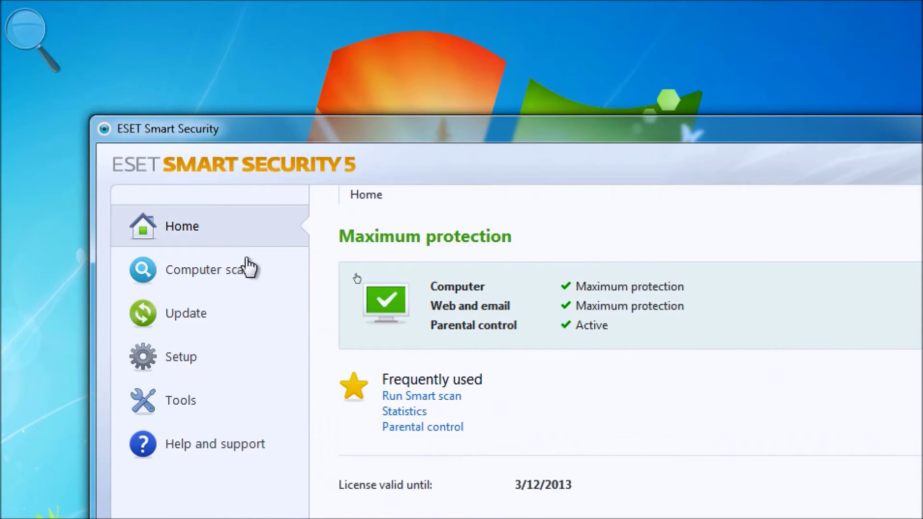
left_click(413, 416)
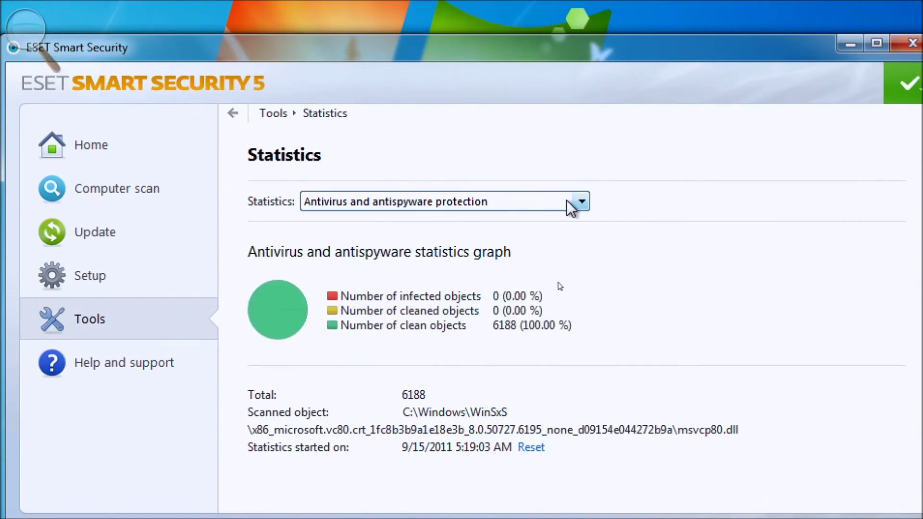
- Show statistics for File system, Email client, Web access and Email client antispam protection
left_click(582, 202)
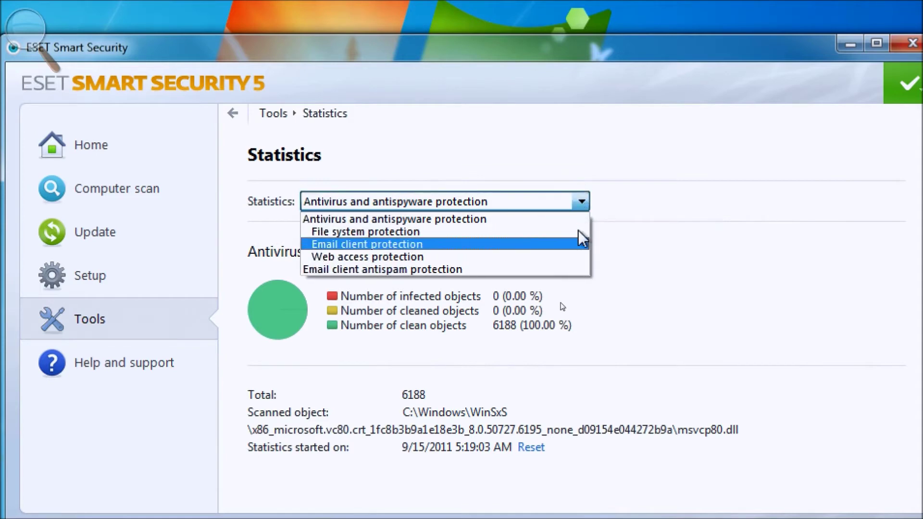
left_click(580, 231)
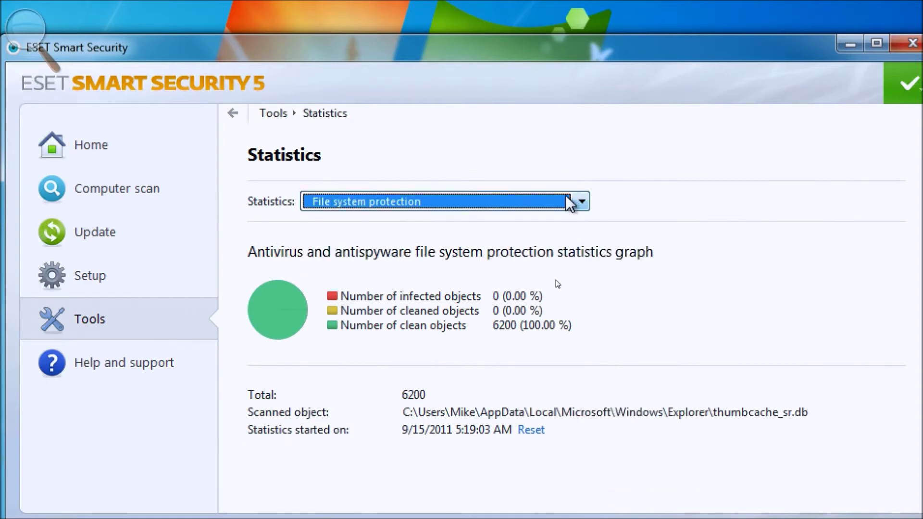
left_click(580, 202)
left_click(553, 239)
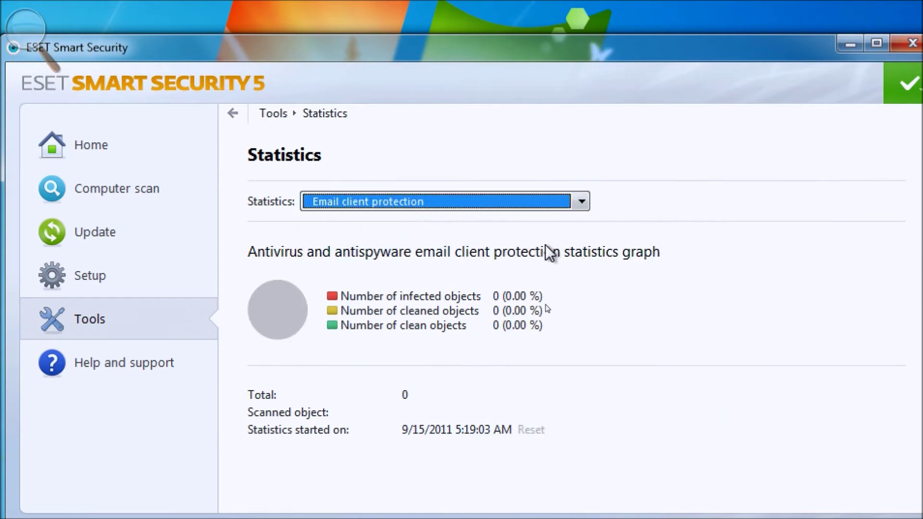
left_click(549, 202)
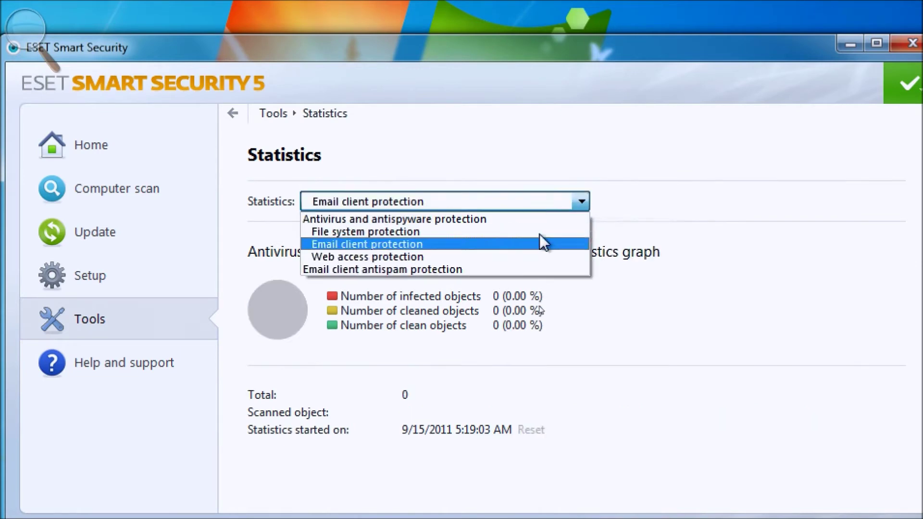
left_click(529, 257)
left_click(548, 201)
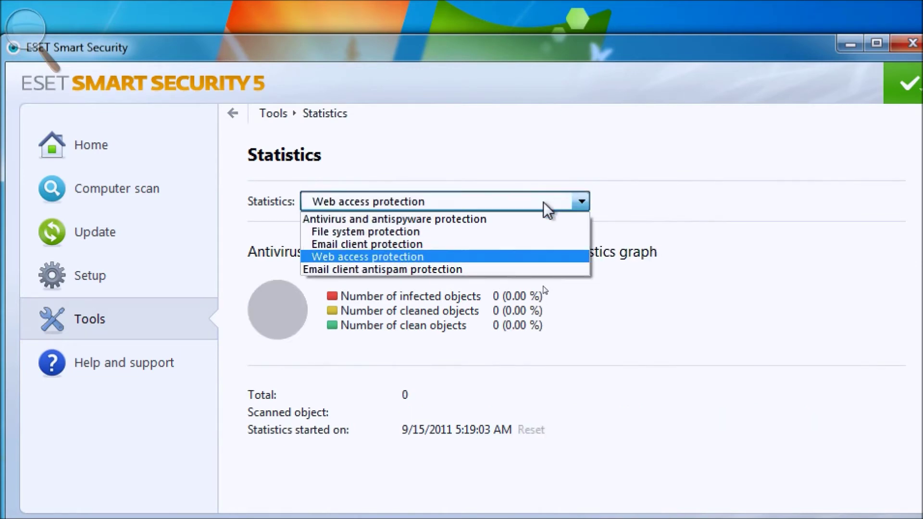
left_click(512, 266)
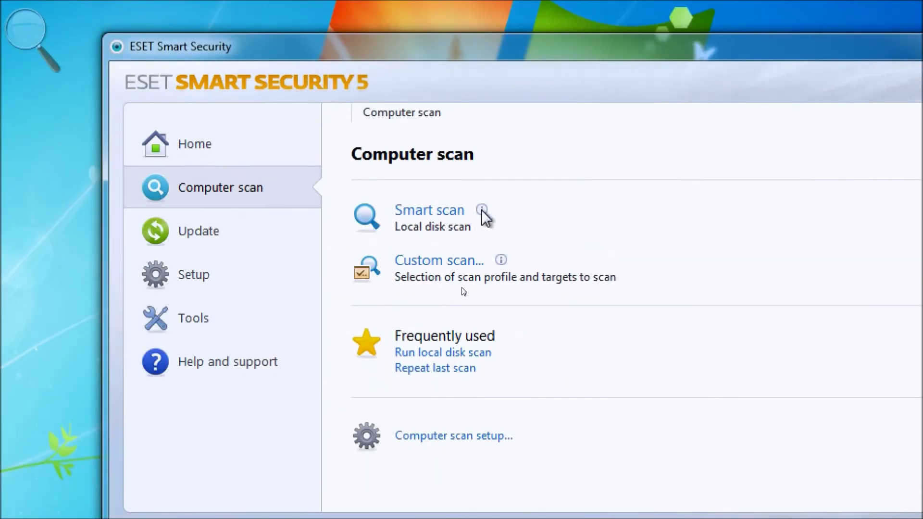
mouse_move(482, 212)
left_click(463, 262)
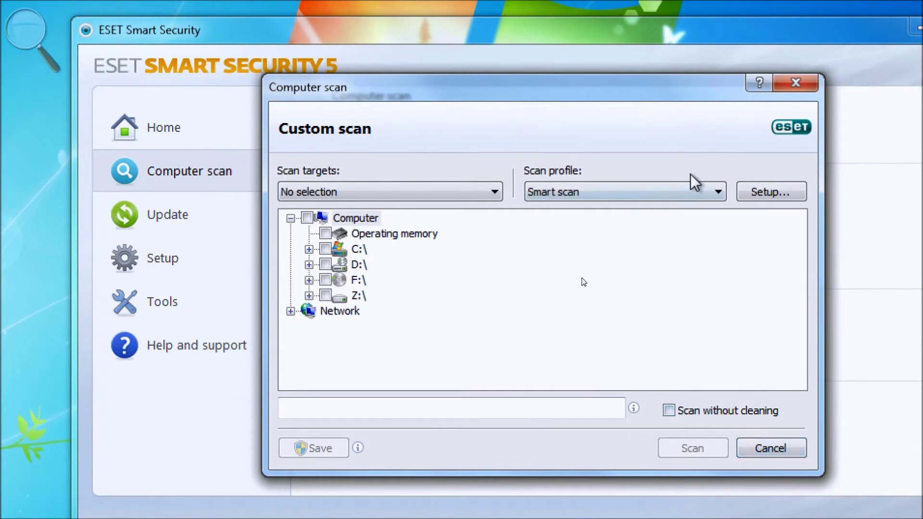
left_click(691, 193)
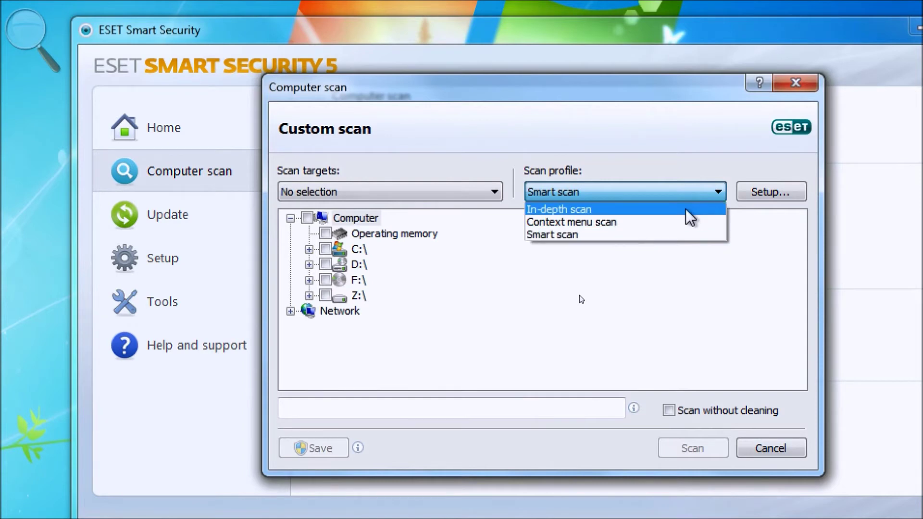
left_click(687, 211)
left_click(769, 192)
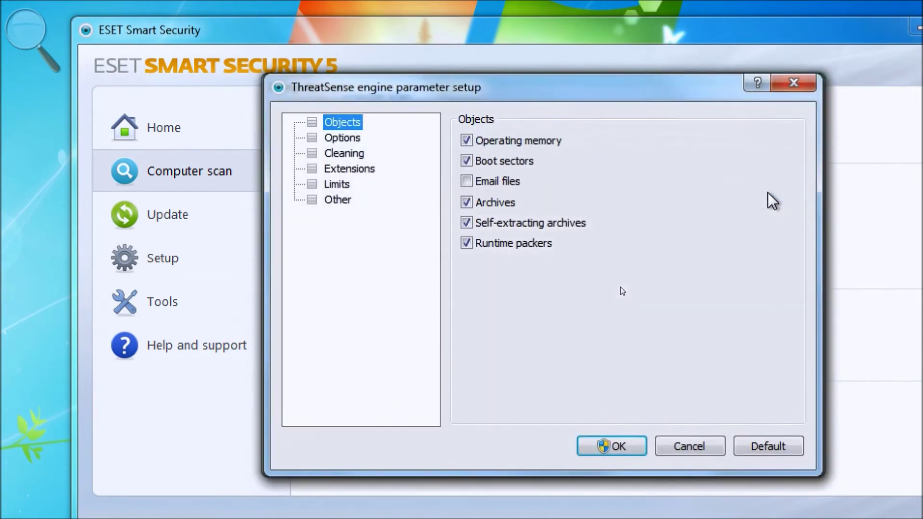
left_click(356, 139)
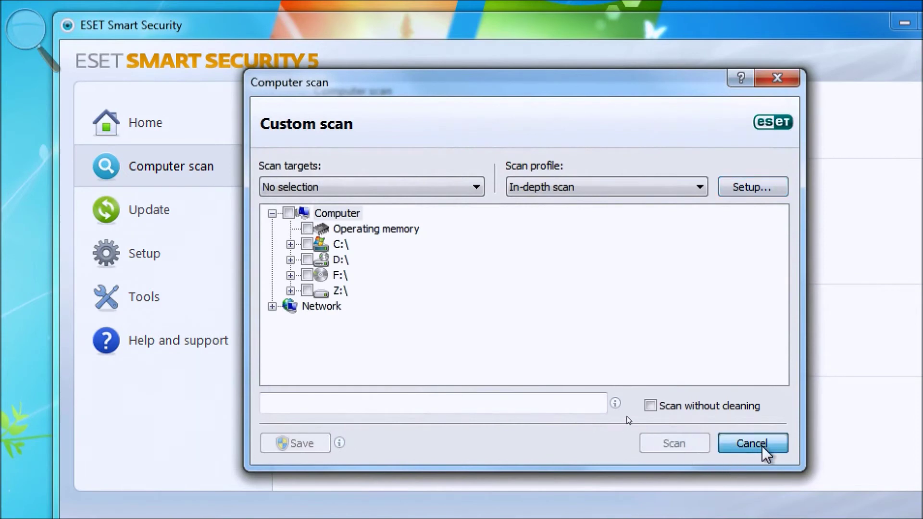
left_click(762, 446)
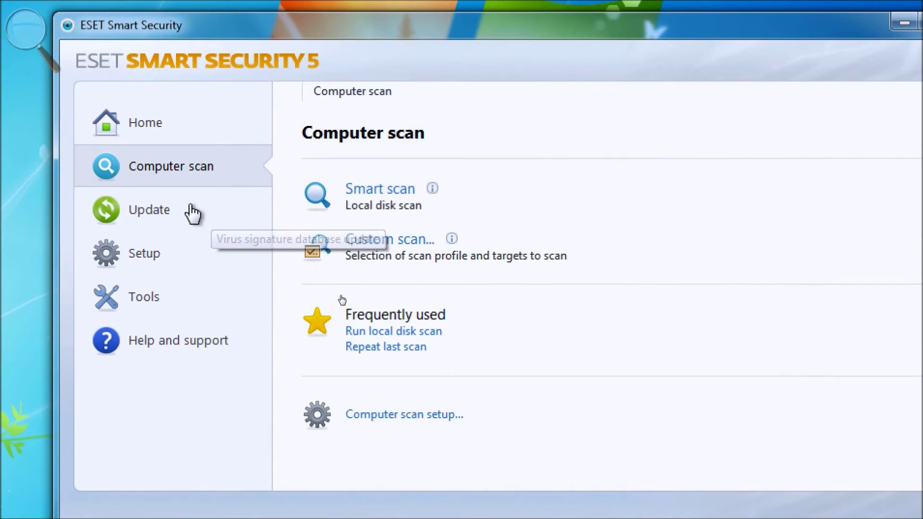
left_click(192, 212)
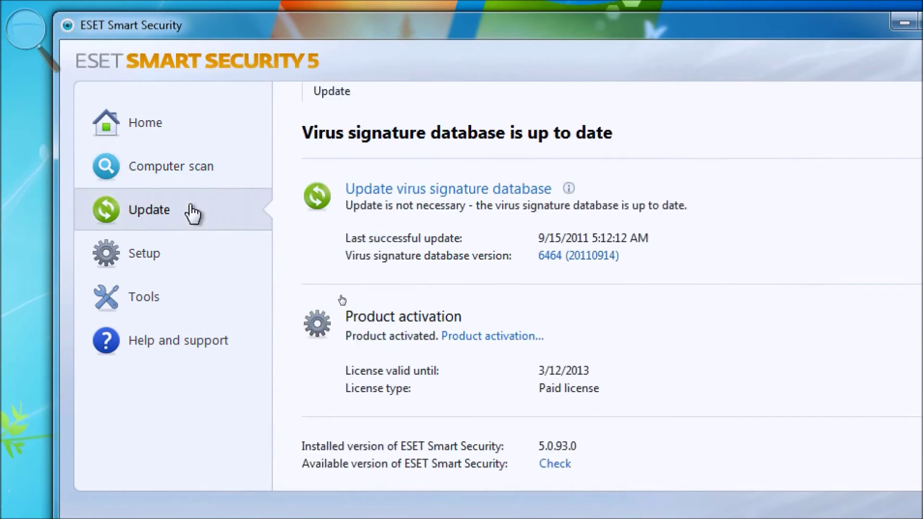
- Update the virus signature database, then switch to the Setup protection overview
left_click(493, 192)
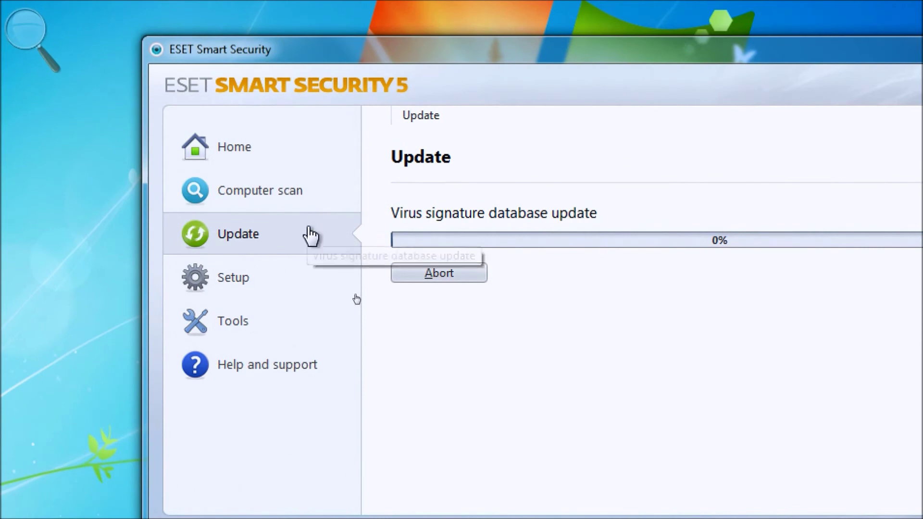
left_click(233, 277)
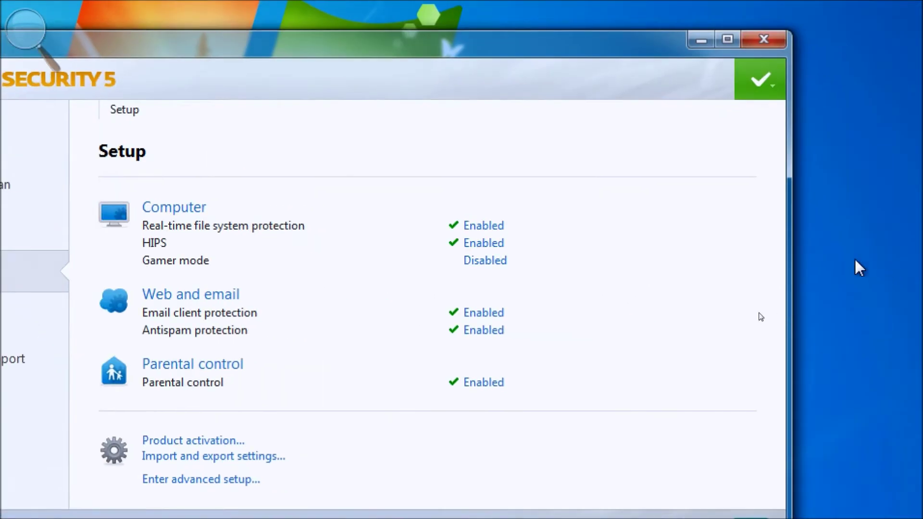
- Look over the advanced HIPS settings without saving, turn on Gamer mode, then go to Tools
left_click(481, 244)
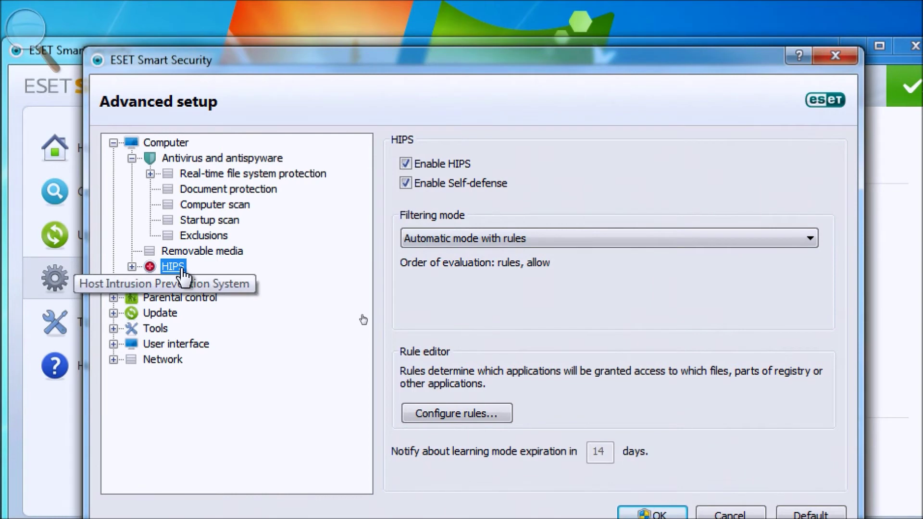
left_click(131, 266)
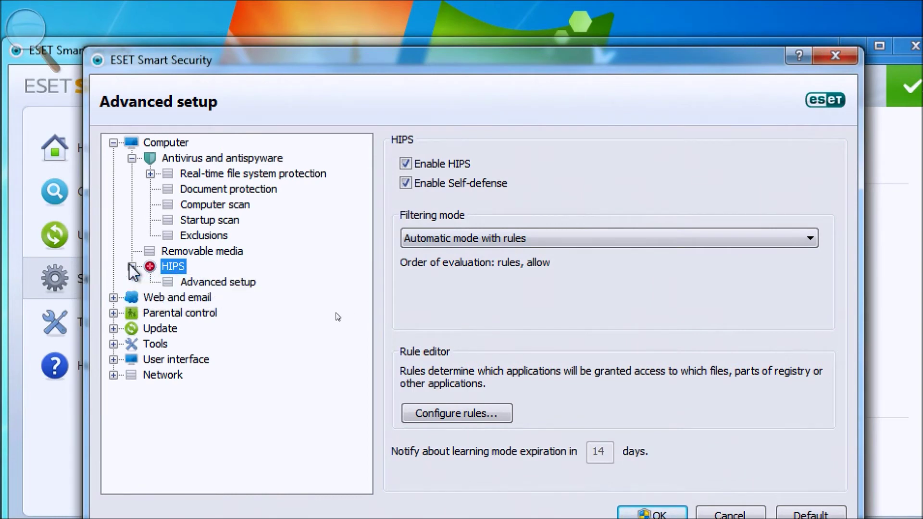
left_click(217, 283)
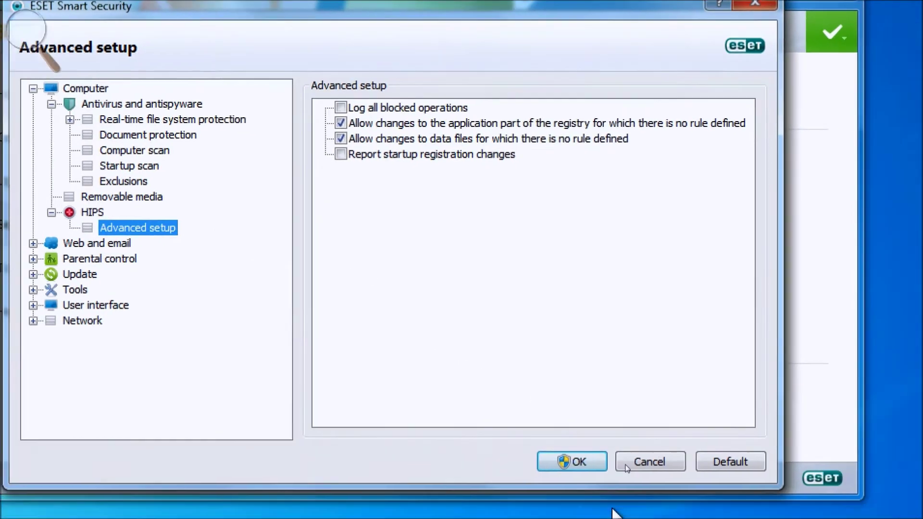
left_click(636, 459)
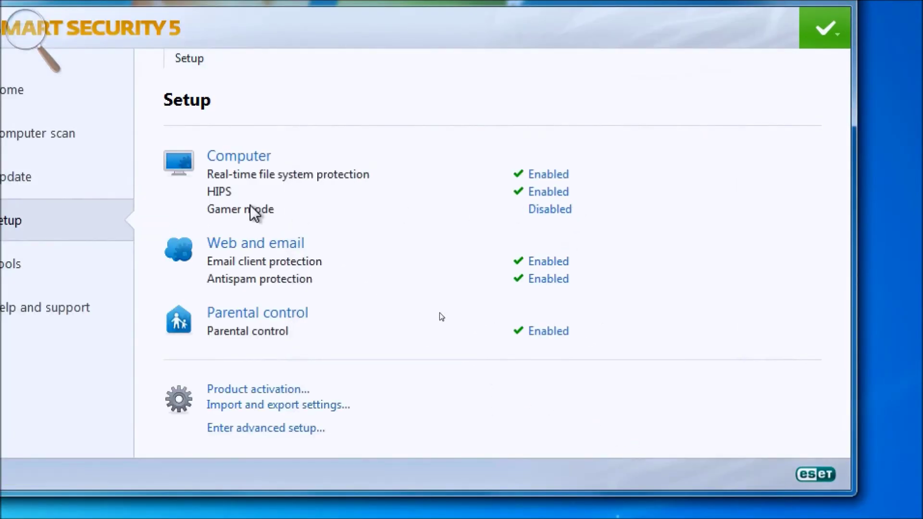
left_click(537, 211)
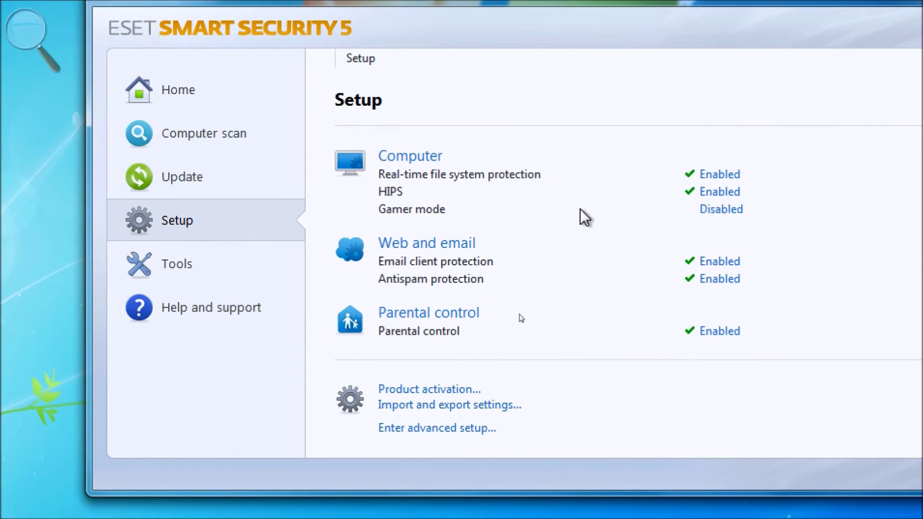
key("Down")
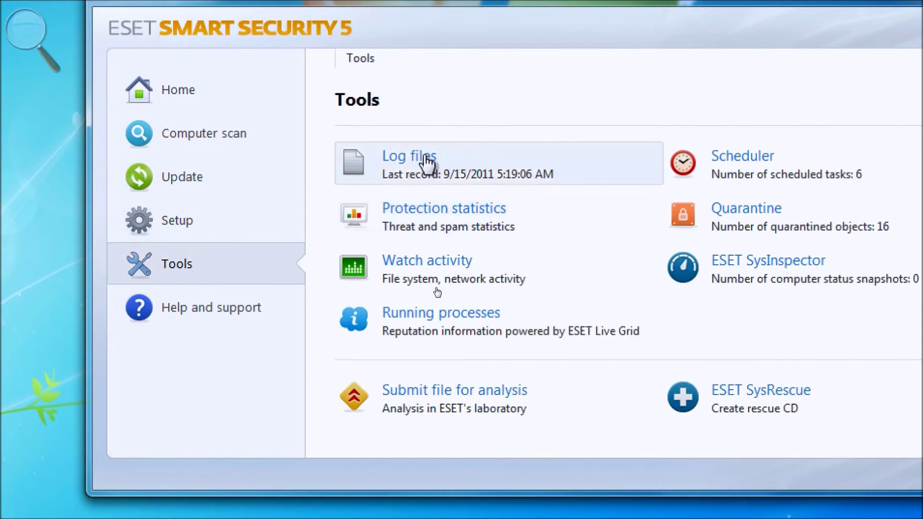
left_click(407, 158)
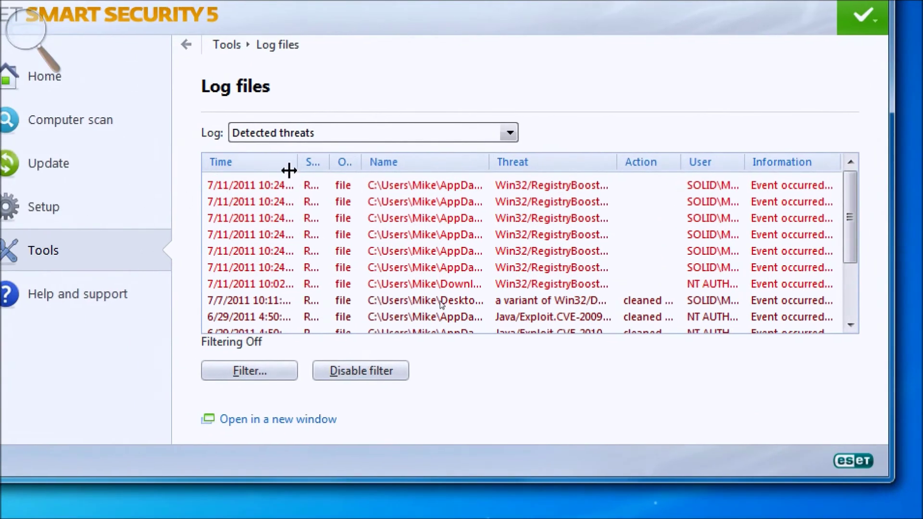
left_click_drag(304, 159, 370, 158)
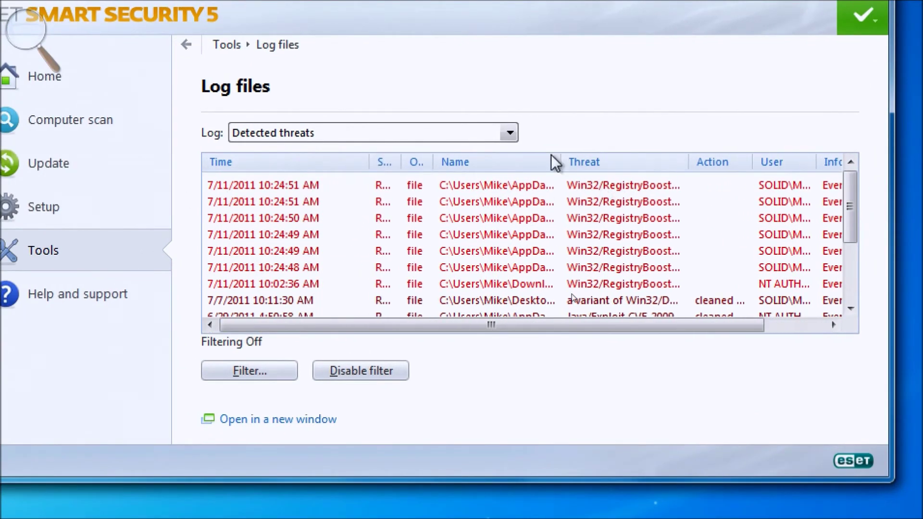
left_click_drag(565, 156, 606, 184)
left_click_drag(737, 160, 830, 174)
scroll(669, 243, "down", 1)
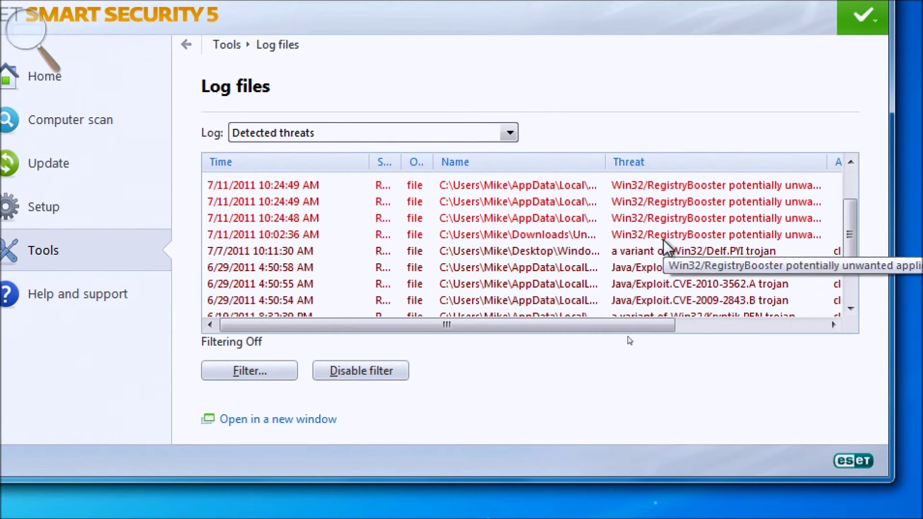
scroll(687, 308, "down", 1)
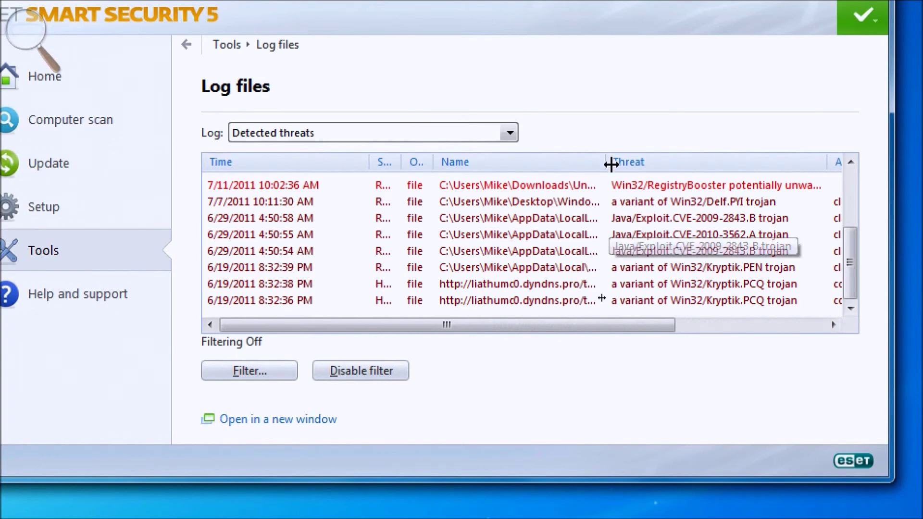
left_click_drag(606, 163, 796, 192)
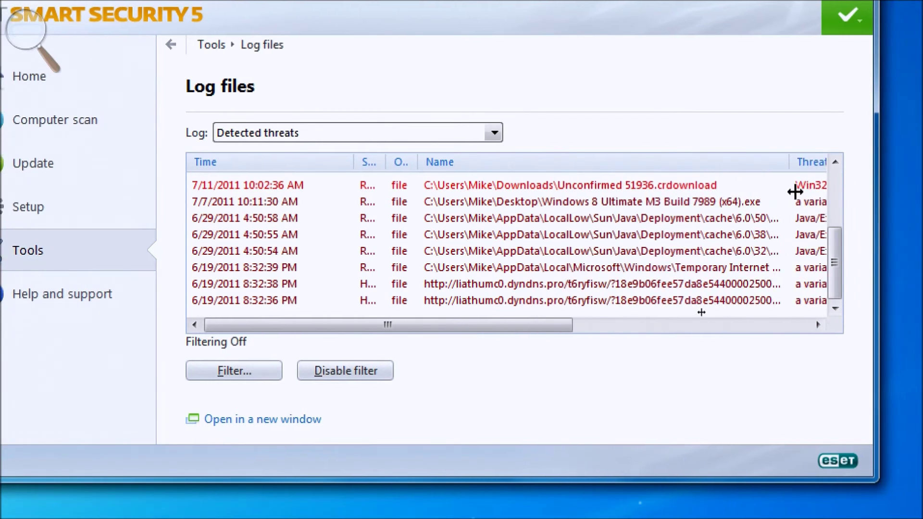
left_click(524, 299)
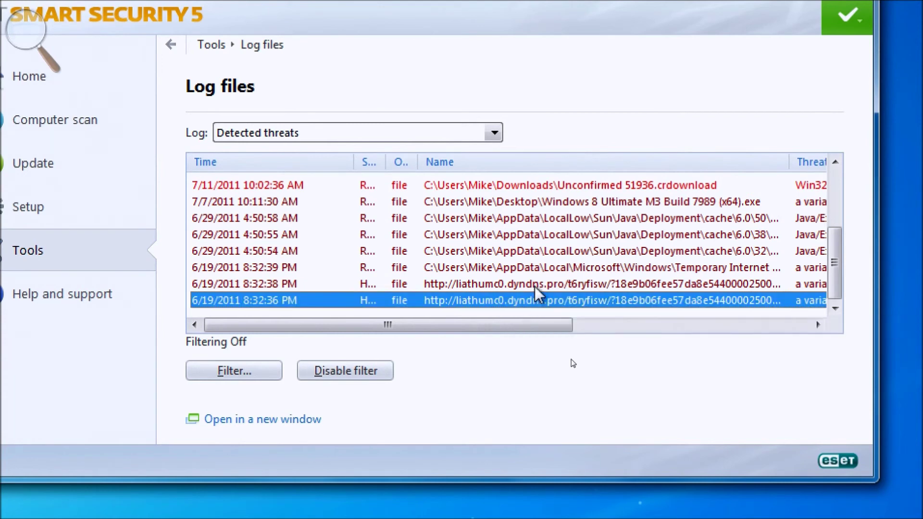
left_click(535, 290)
left_click(544, 301)
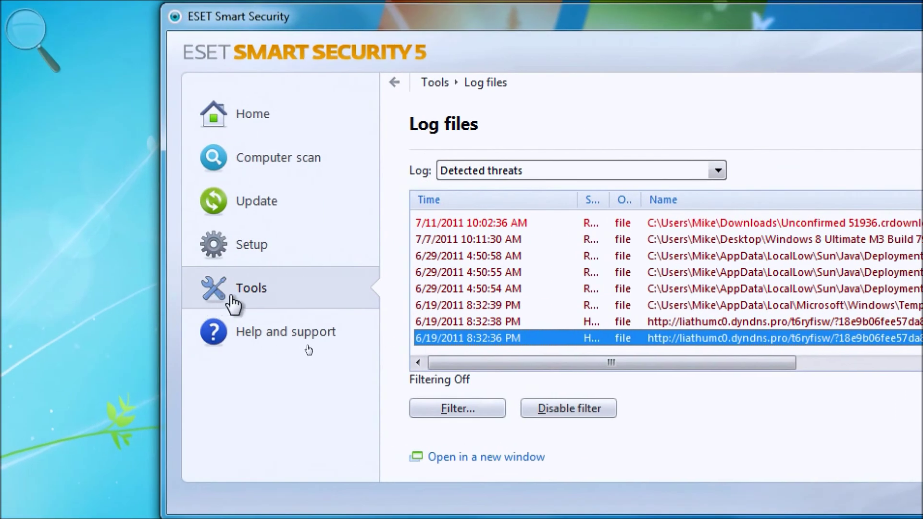
left_click(272, 300)
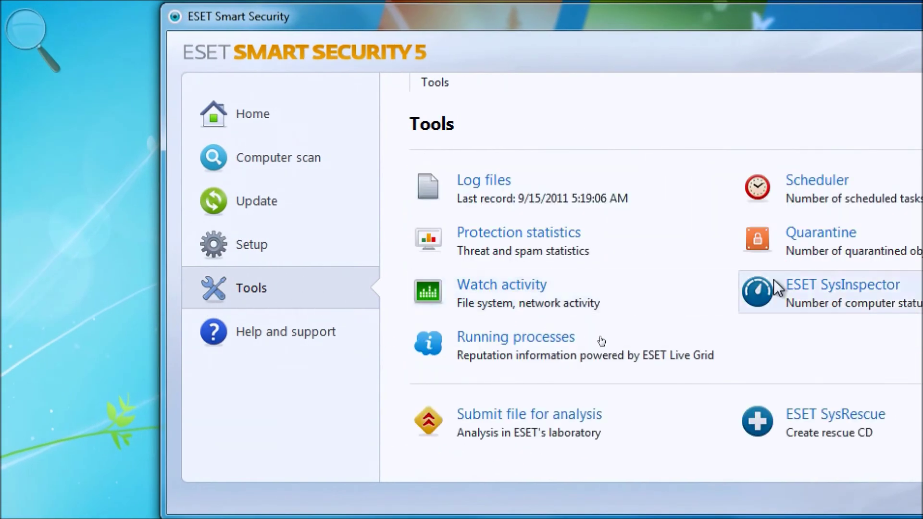
left_click(542, 294)
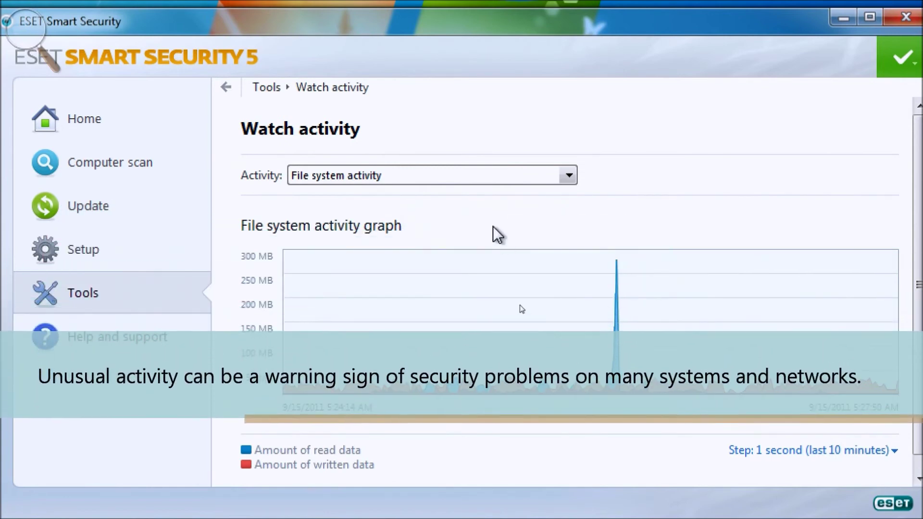
left_click(515, 181)
left_click(515, 188)
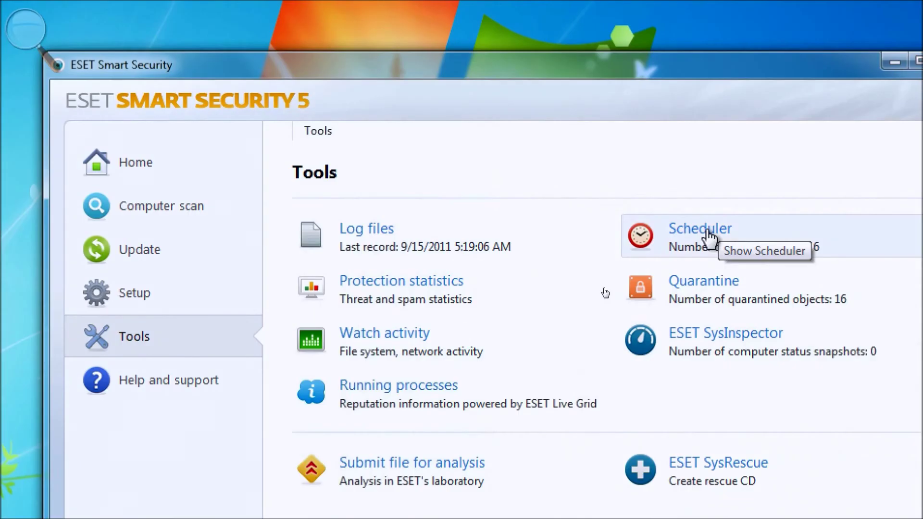
left_click(628, 229)
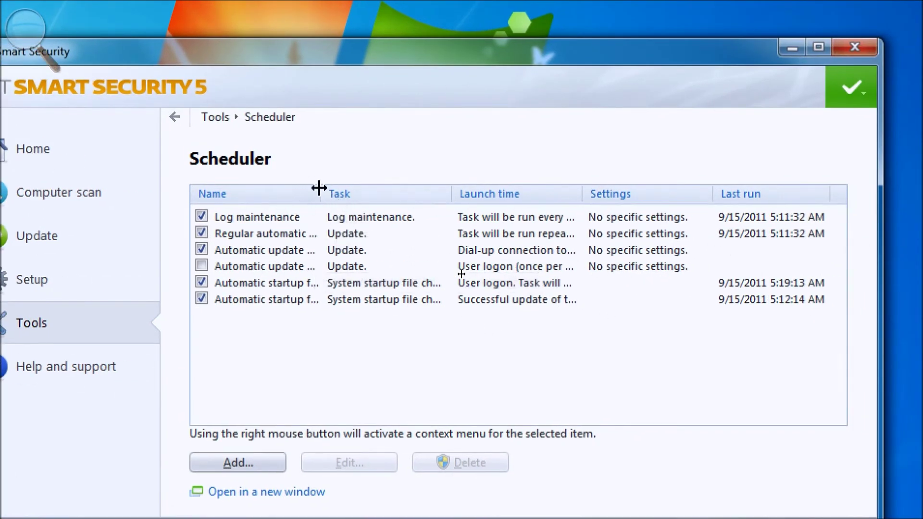
left_click_drag(319, 188, 395, 213)
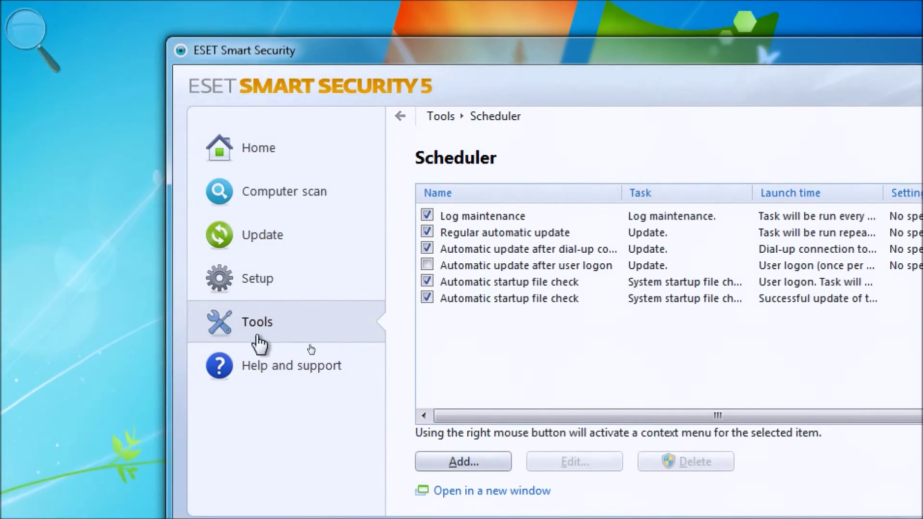
left_click(258, 337)
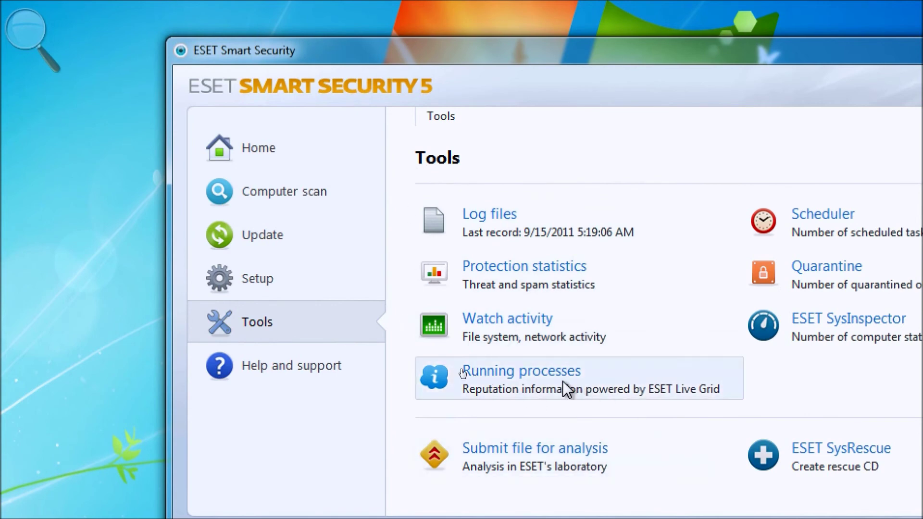
- List the running processes with risk levels and widen the Number of users column
left_click(526, 374)
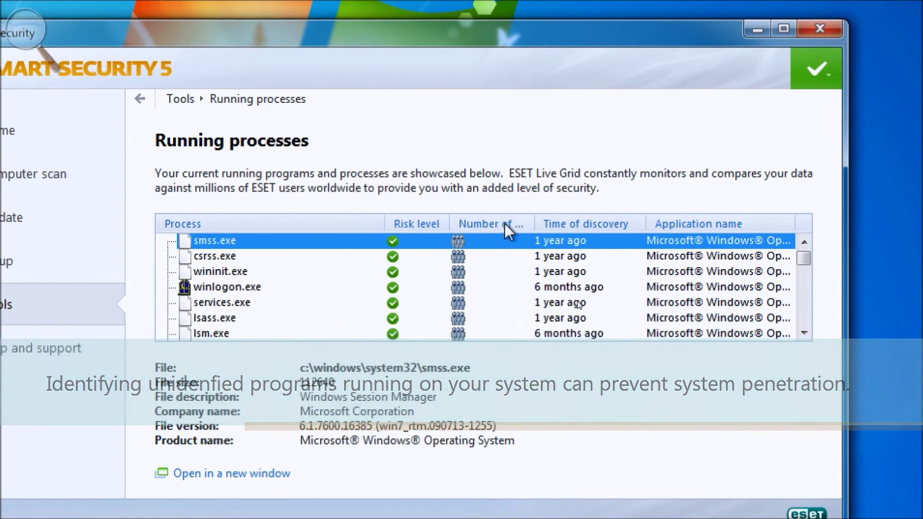
left_click_drag(535, 223, 567, 222)
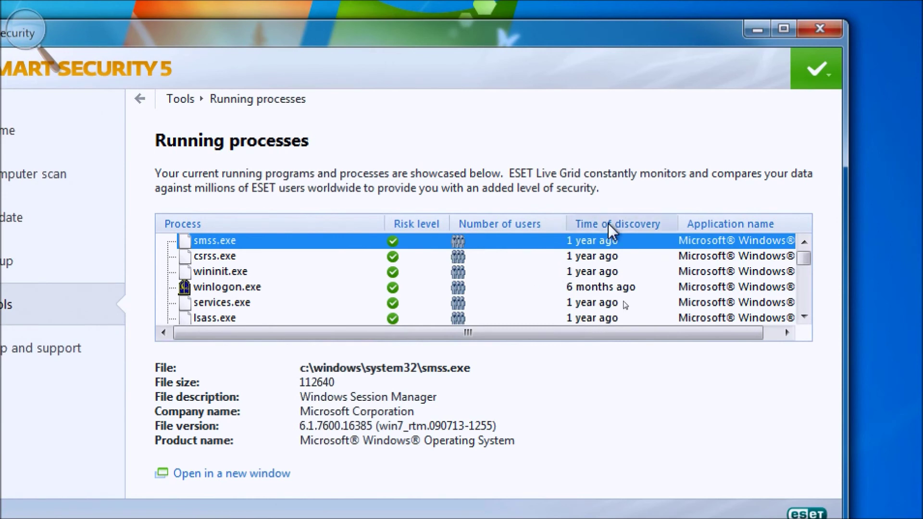
scroll(493, 264, "down", 5)
scroll(498, 271, "down", 10)
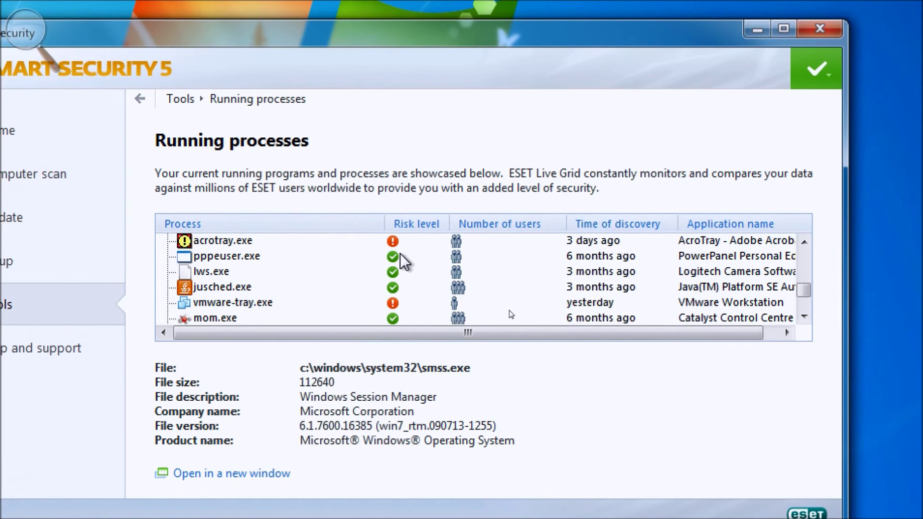
- Select acrotray.exe to show its details: AcroTray, Adobe Systems Inc., version 10.1.1.33, size 2904984
scroll(376, 241, "up", 1)
left_click(273, 289)
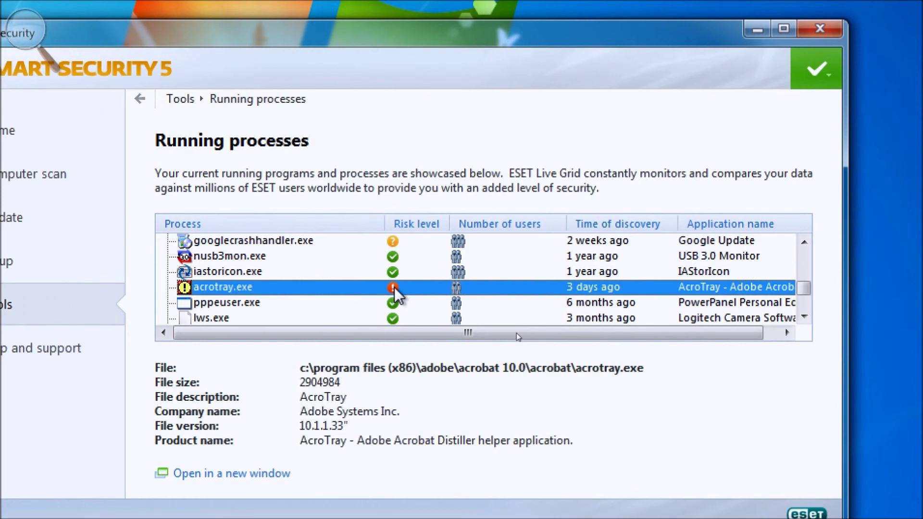
scroll(395, 294, "down", 1)
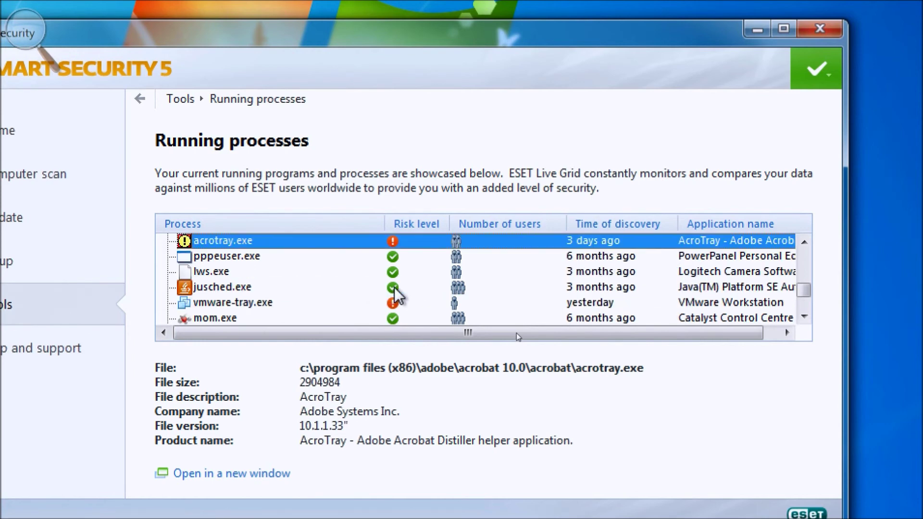
scroll(395, 295, "up", 1)
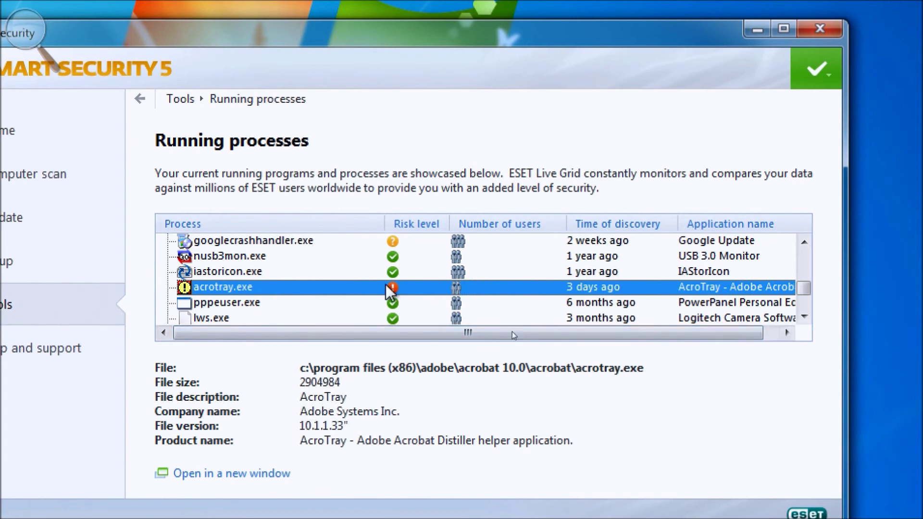
scroll(388, 290, "up", 1)
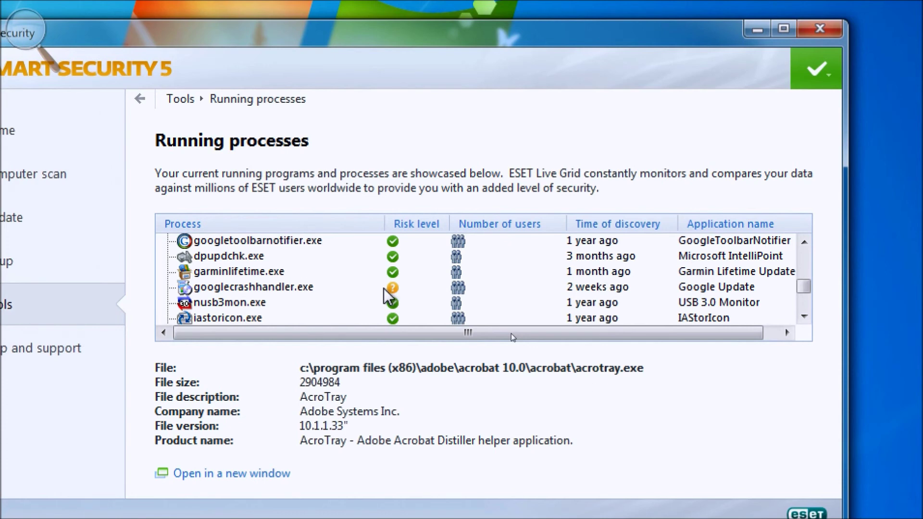
scroll(387, 296, "down", 1)
scroll(387, 296, "down", 2)
scroll(383, 298, "up", 2)
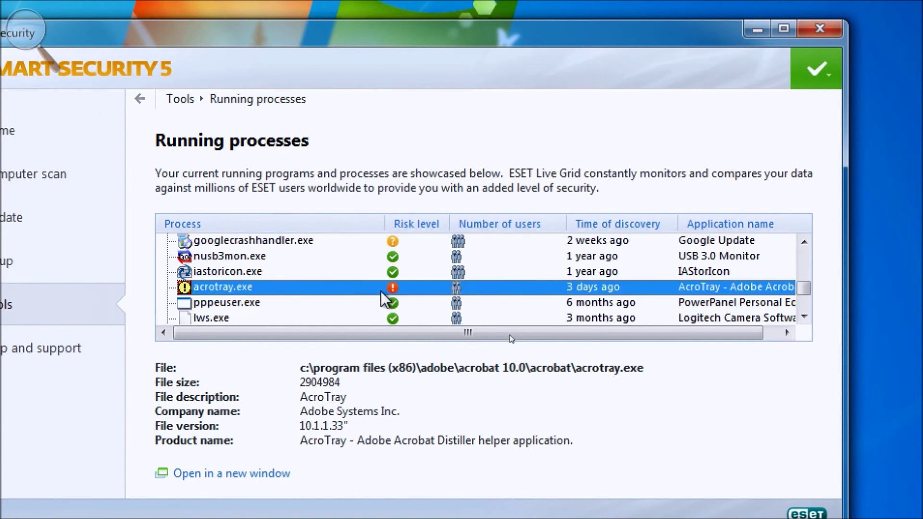
scroll(383, 298, "down", 1)
scroll(383, 298, "up", 1)
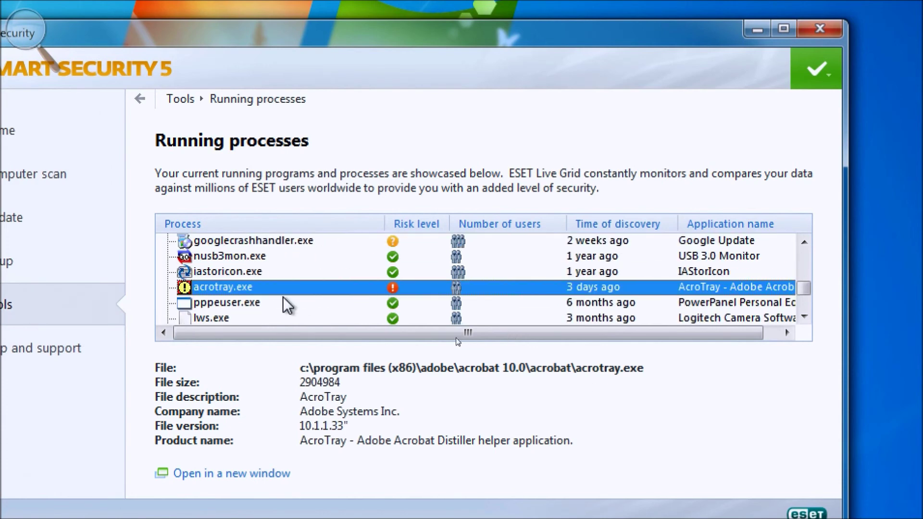
scroll(269, 301, "down", 1)
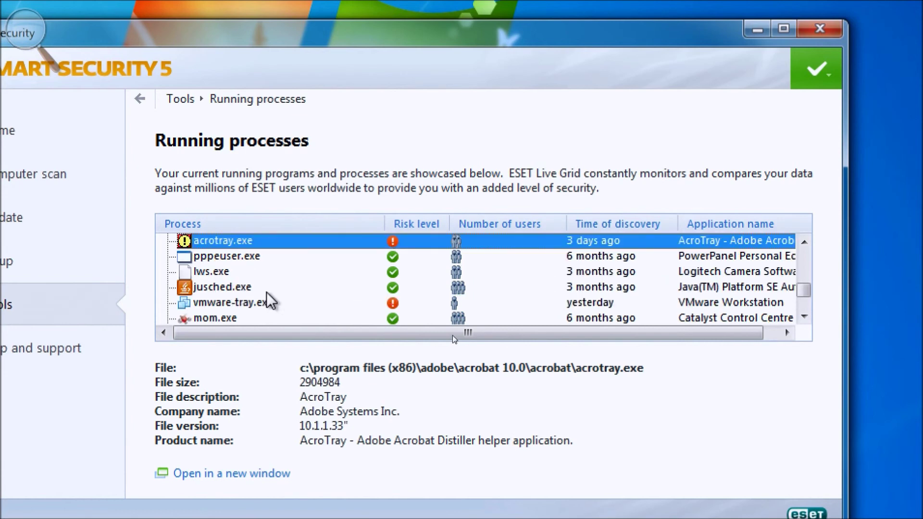
scroll(268, 303, "up", 1)
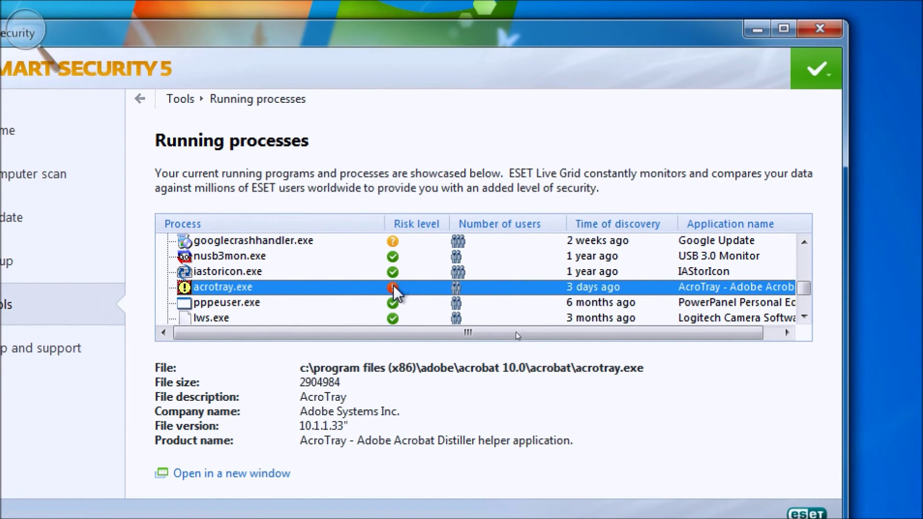
scroll(394, 290, "down", 2)
scroll(395, 291, "up", 1)
scroll(395, 291, "down", 1)
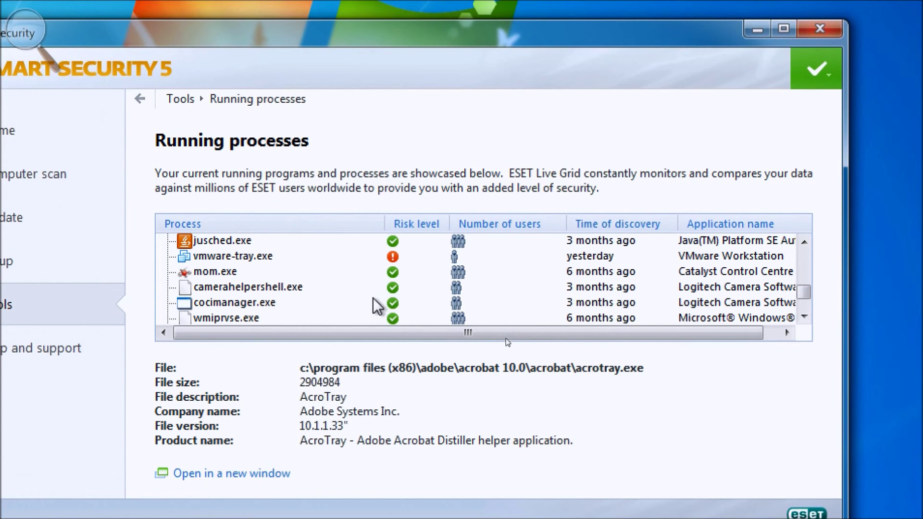
scroll(377, 306, "up", 1)
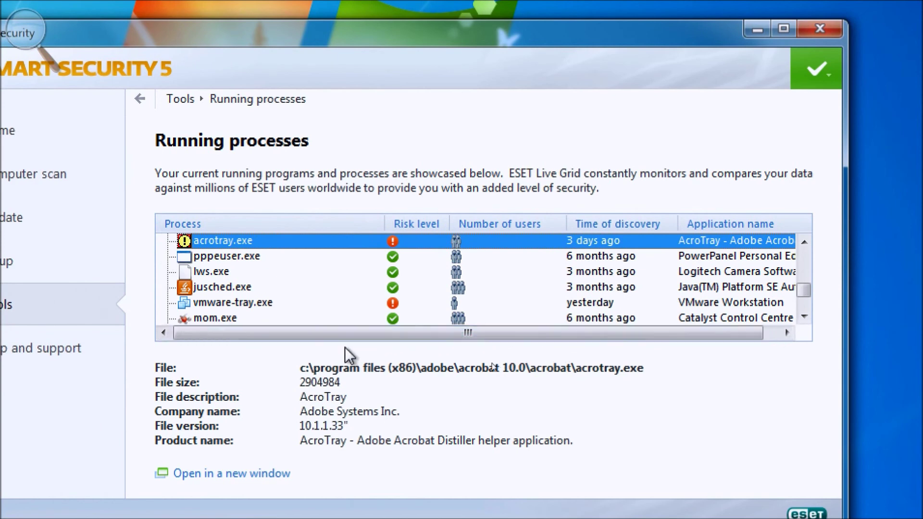
scroll(373, 318, "down", 6)
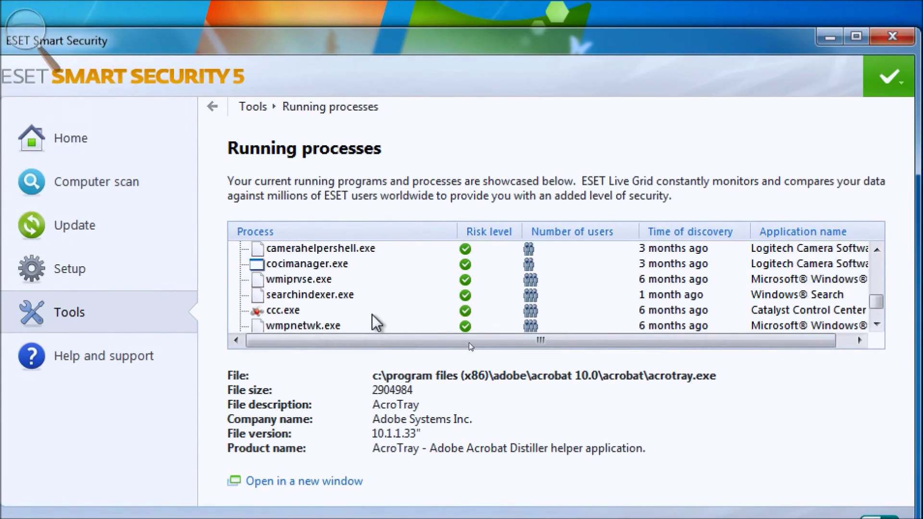